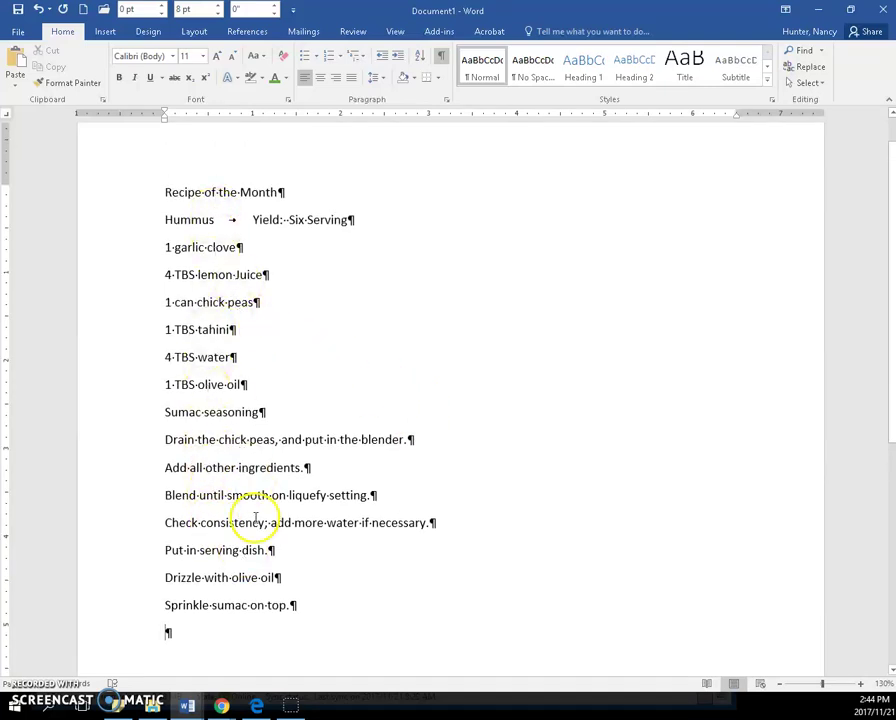
# Delete the trailing empty paragraph and place the caret at the end of the Yield line.
pyautogui.press('BackSpace')
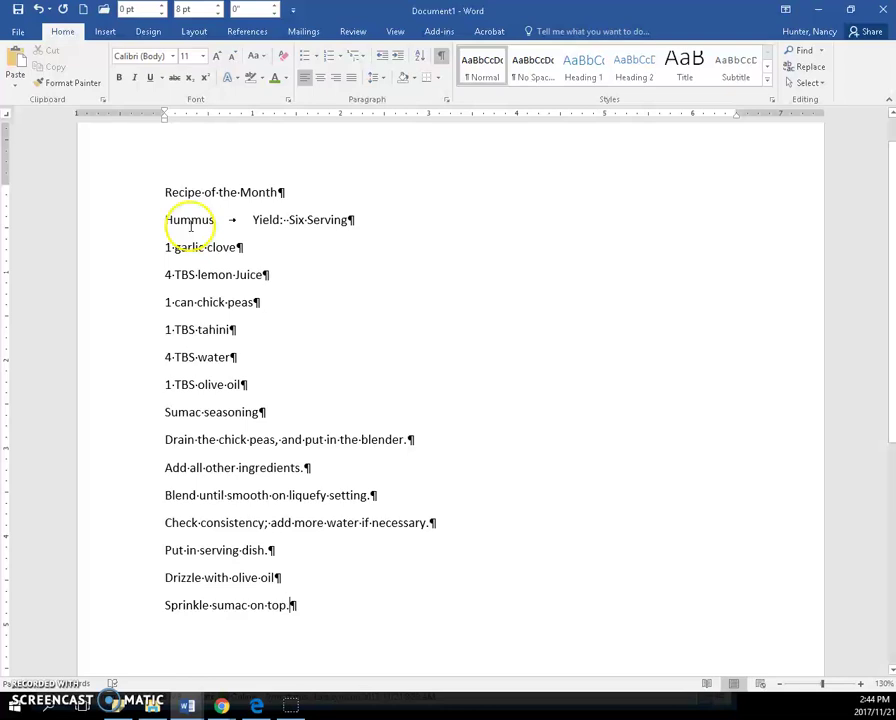
pyautogui.click(353, 218)
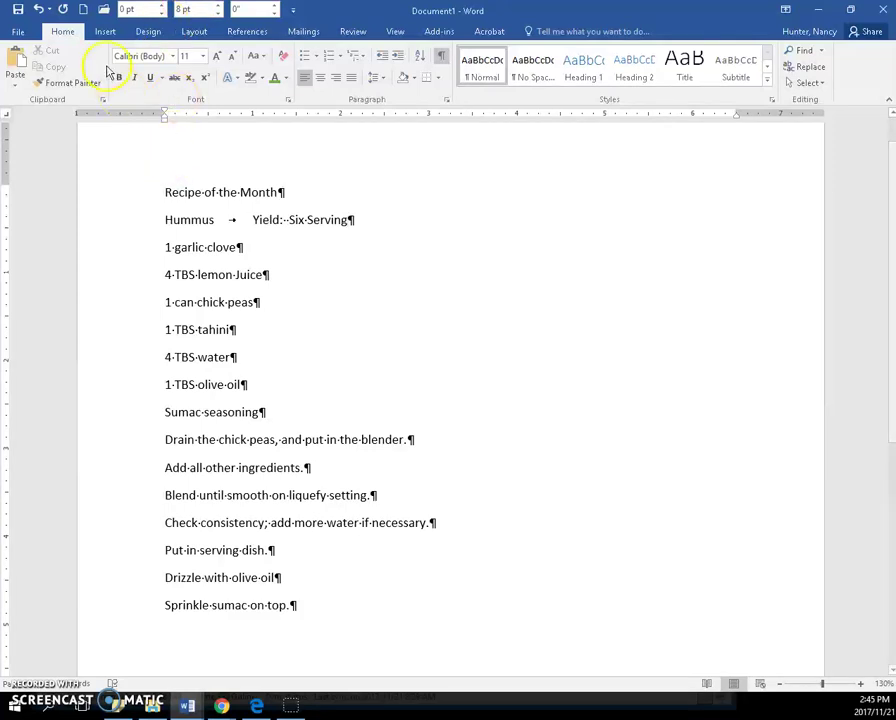
# In a new scratch document, test a double bottom border under 'hummus', then close it without saving.
pyautogui.click(83, 9)
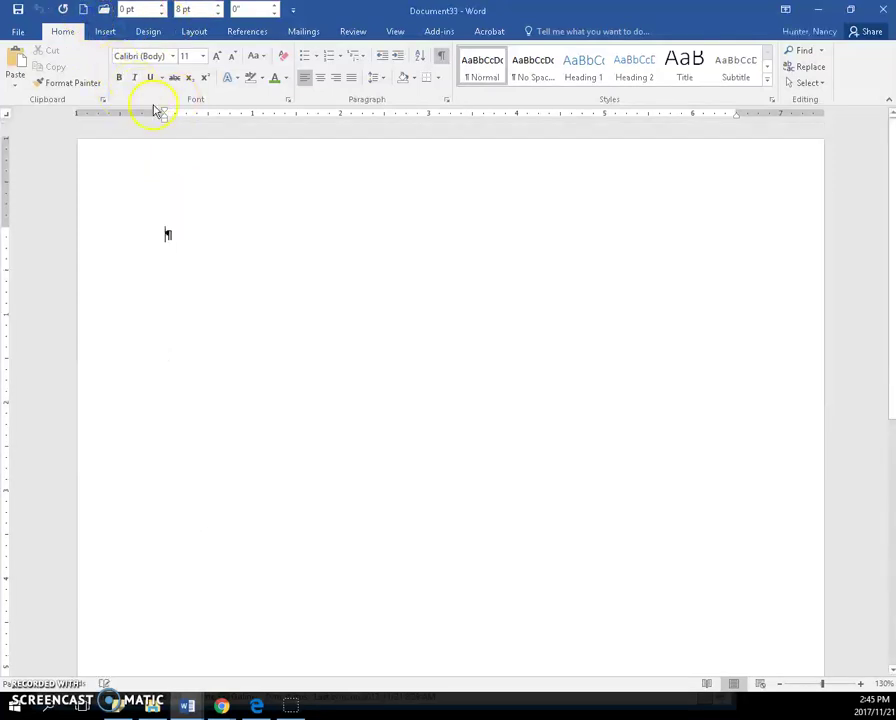
pyautogui.write('hummus')
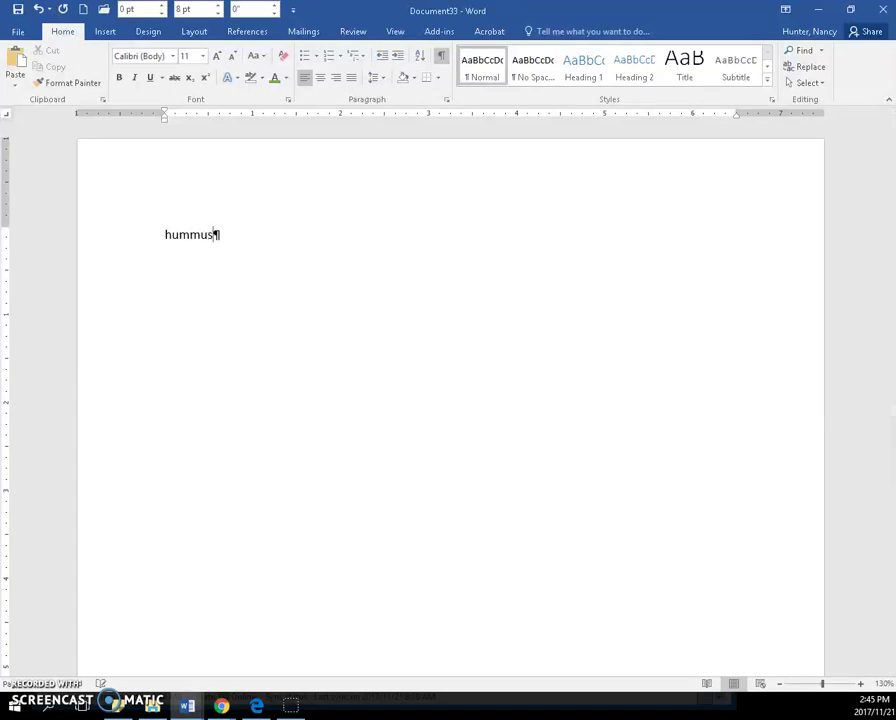
pyautogui.click(428, 80)
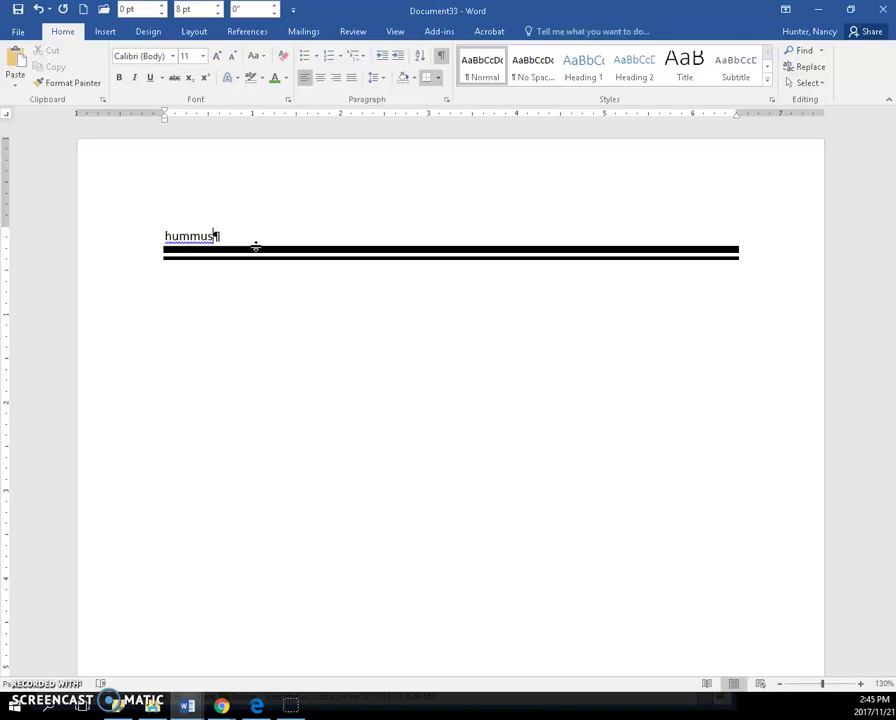
pyautogui.moveTo(216, 266); pyautogui.dragTo(165, 275)
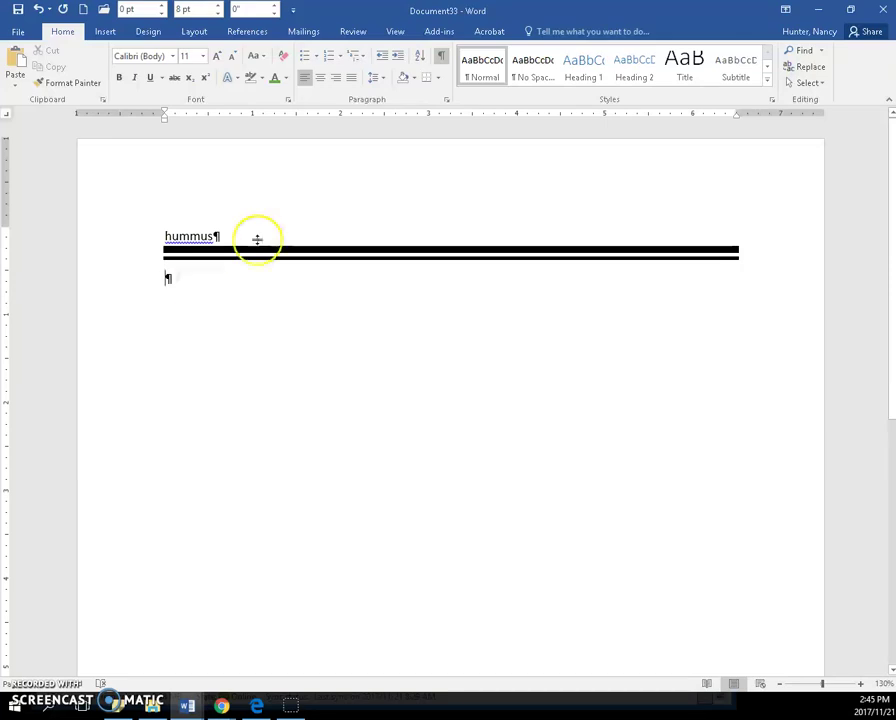
pyautogui.click(883, 10)
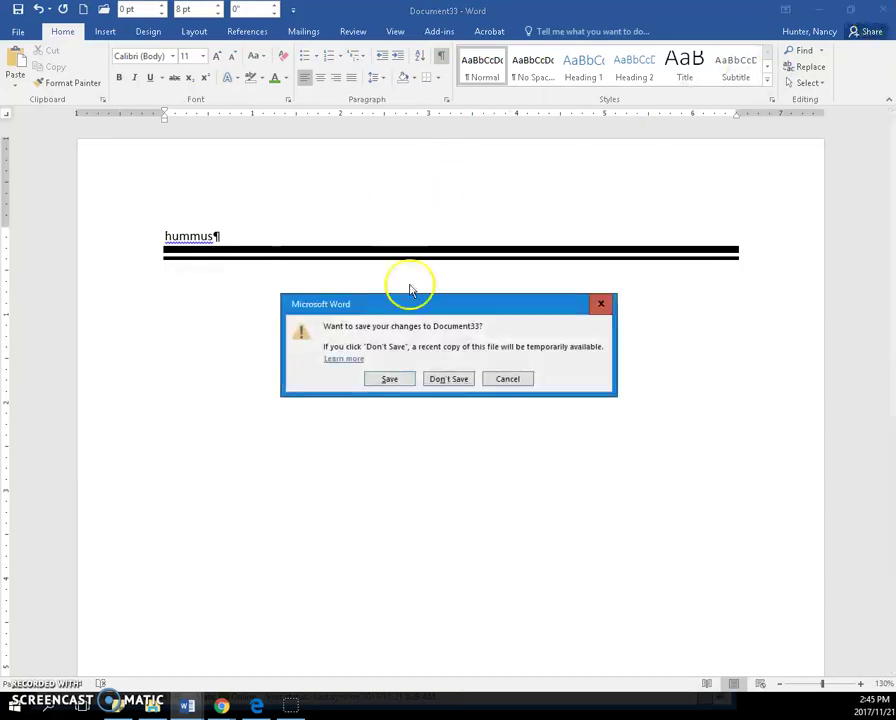
pyautogui.click(450, 380)
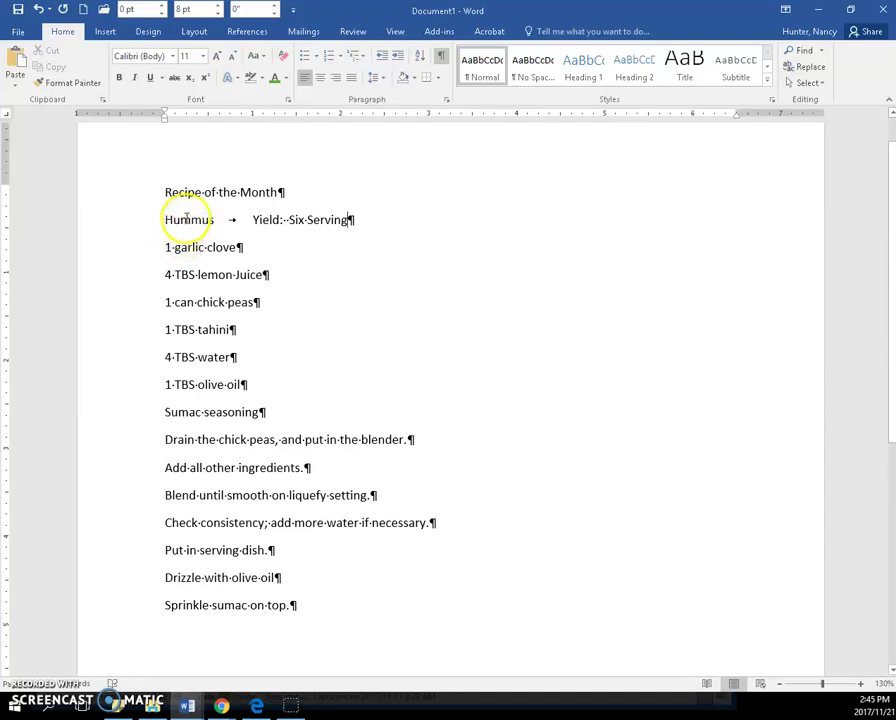
# Give the Hummus line a single solid, Automatic-colour, 2¼ pt bottom border via Borders and Shading.
pyautogui.click(185, 218)
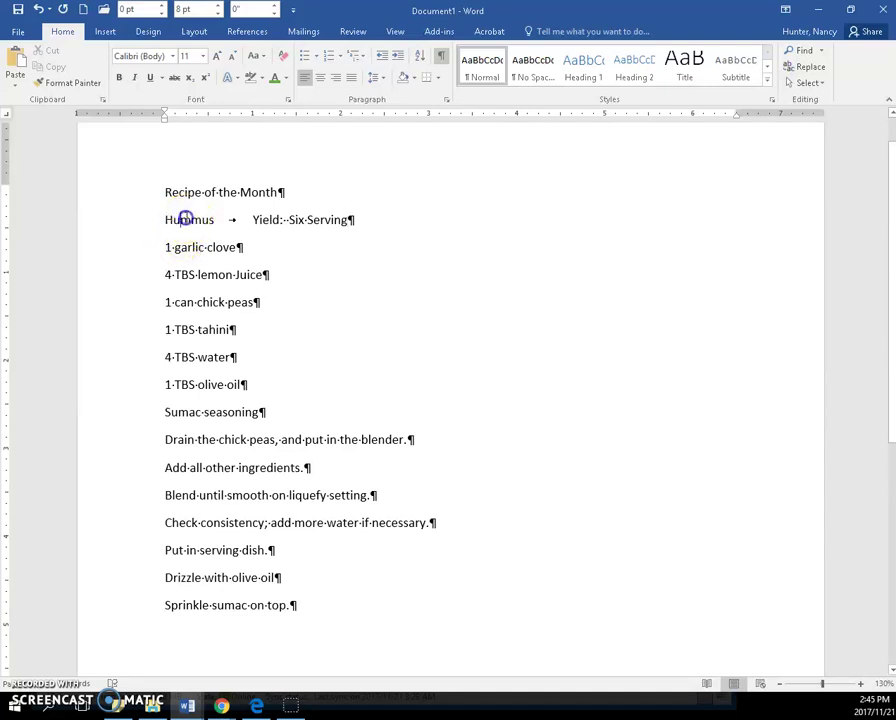
pyautogui.click(428, 80)
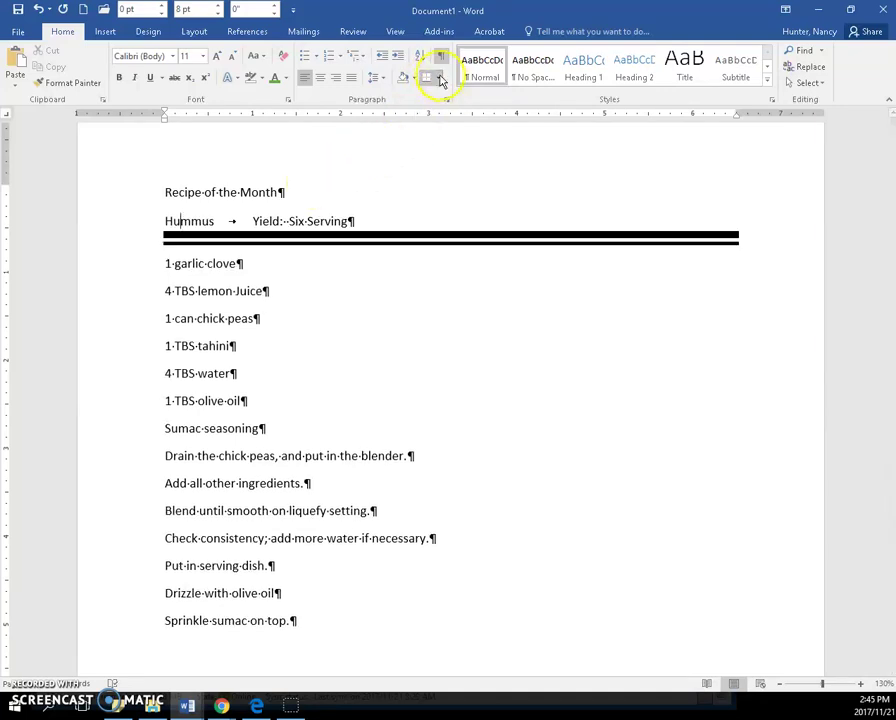
pyautogui.click(437, 78)
pyautogui.click(436, 353)
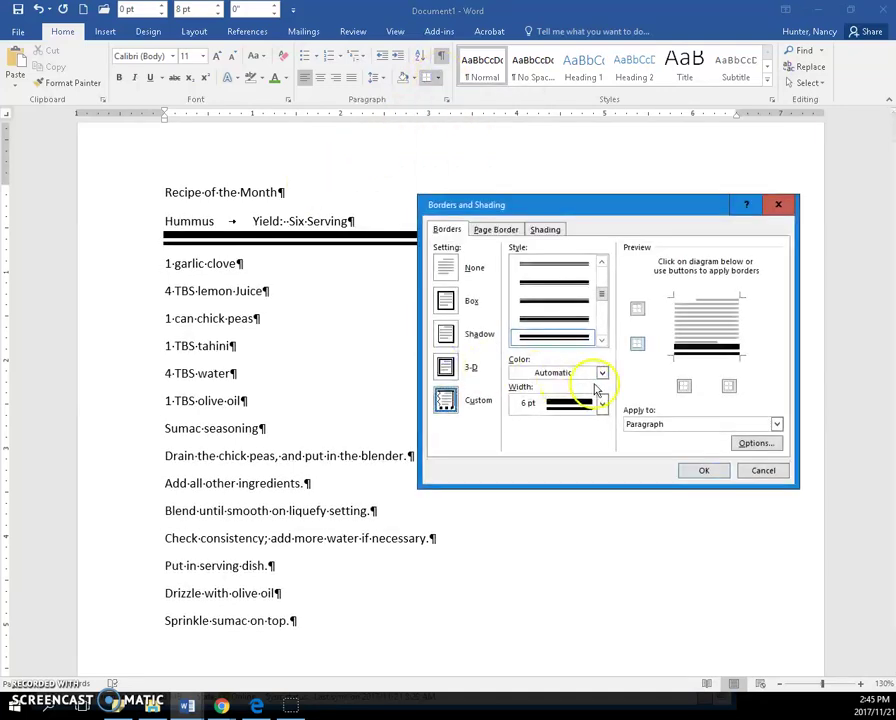
pyautogui.click(601, 293)
pyautogui.moveTo(601, 293); pyautogui.dragTo(601, 267)
pyautogui.click(556, 264)
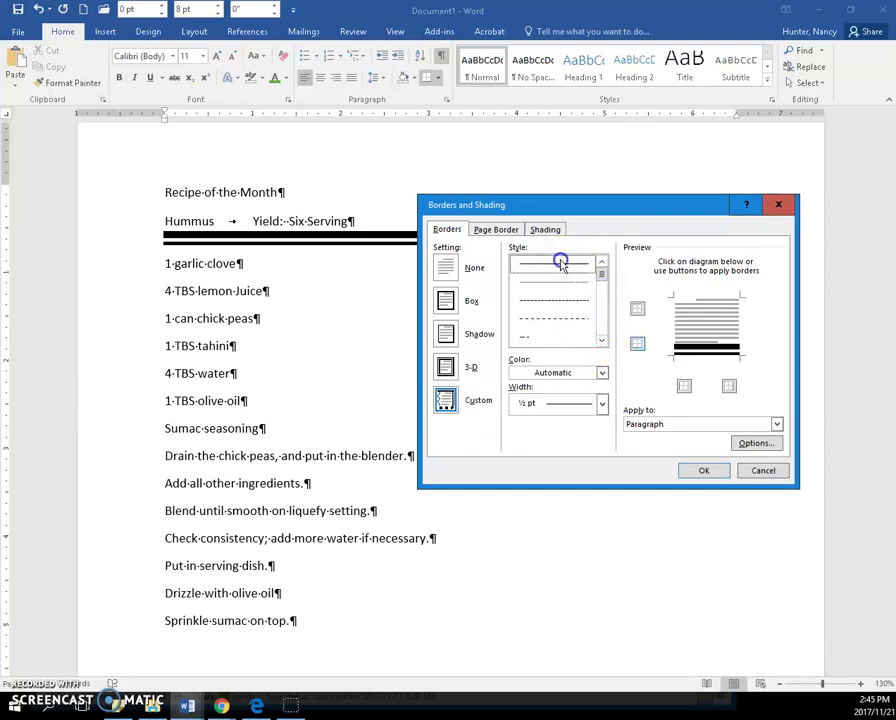
pyautogui.click(601, 372)
pyautogui.click(517, 389)
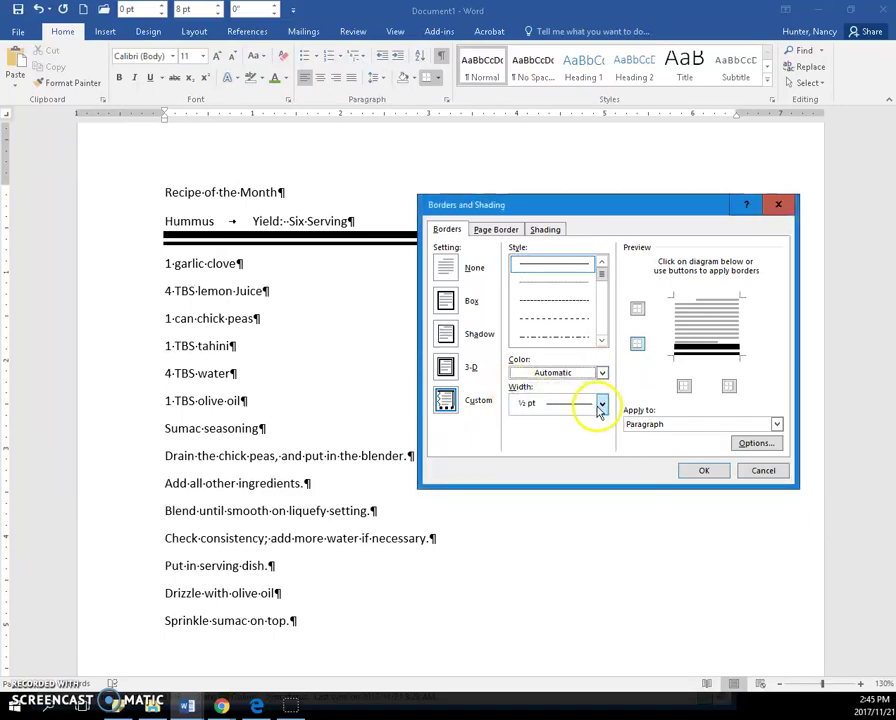
pyautogui.click(601, 404)
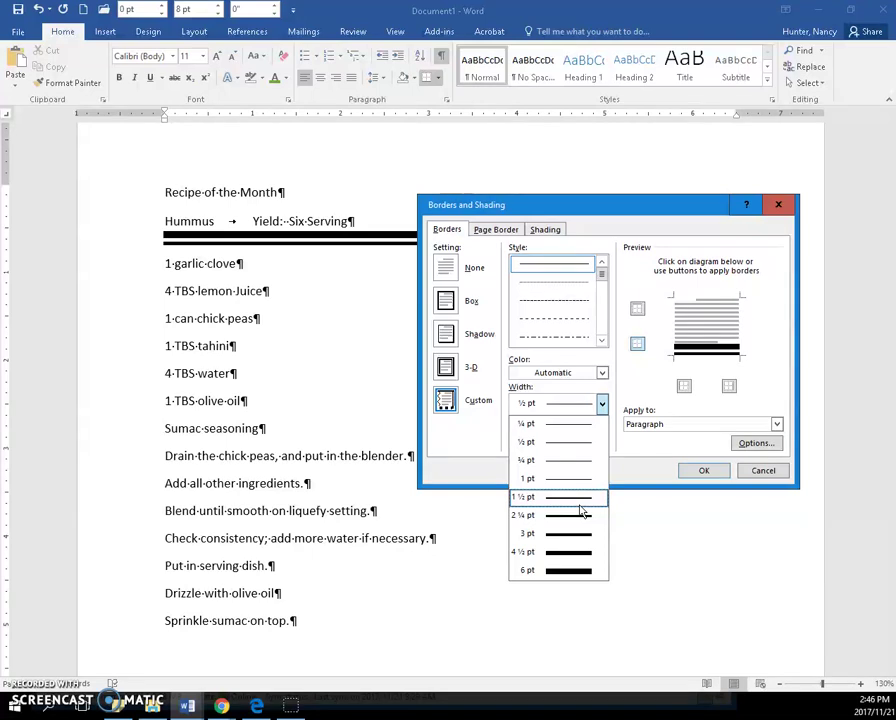
pyautogui.moveTo(582, 512)
pyautogui.mouseDown()
pyautogui.moveTo(574, 532)
pyautogui.moveTo(567, 524)
pyautogui.mouseUp()
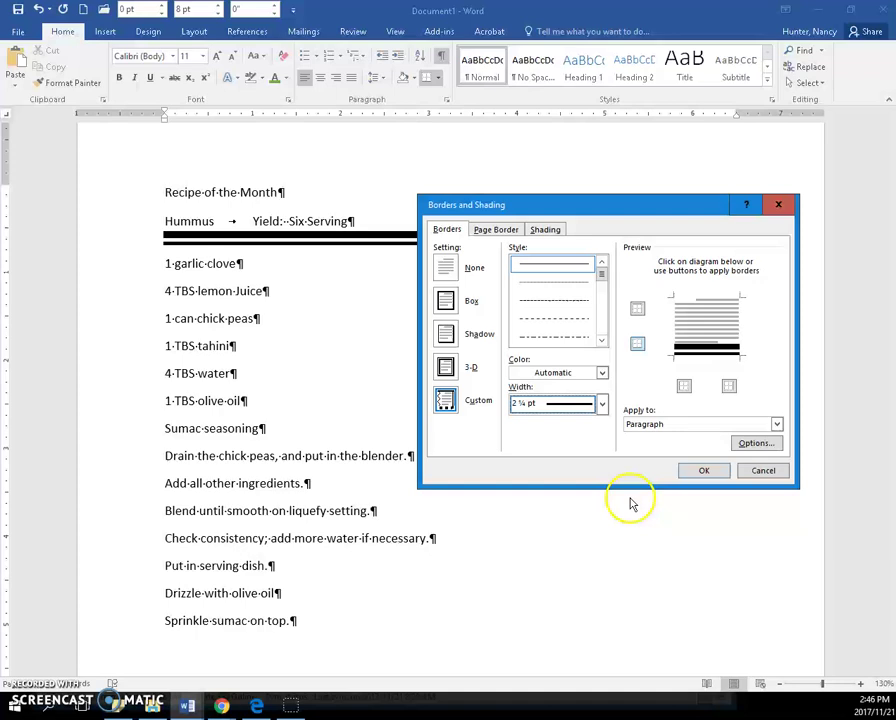
pyautogui.click(704, 348)
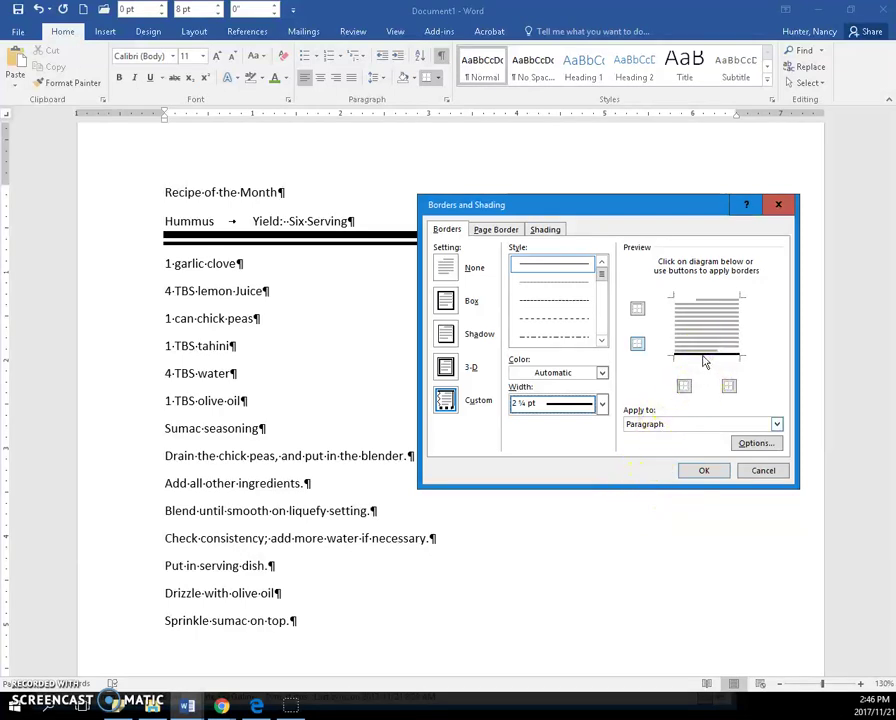
pyautogui.click(703, 470)
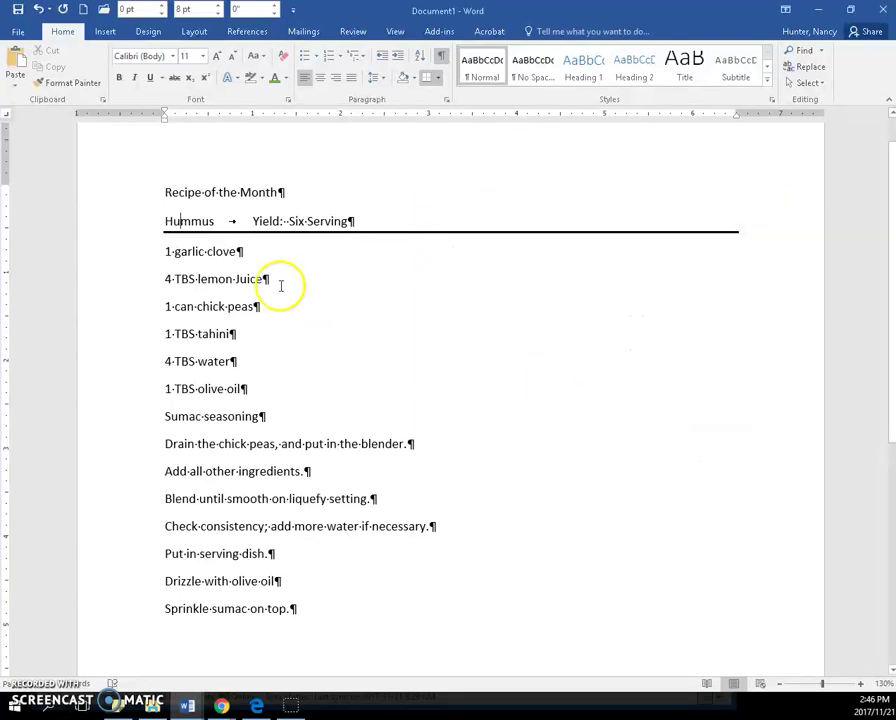
# Format the ingredient and direction lines as Left-preset columns, 1.83" and 4.17" wide.
pyautogui.click(204, 251)
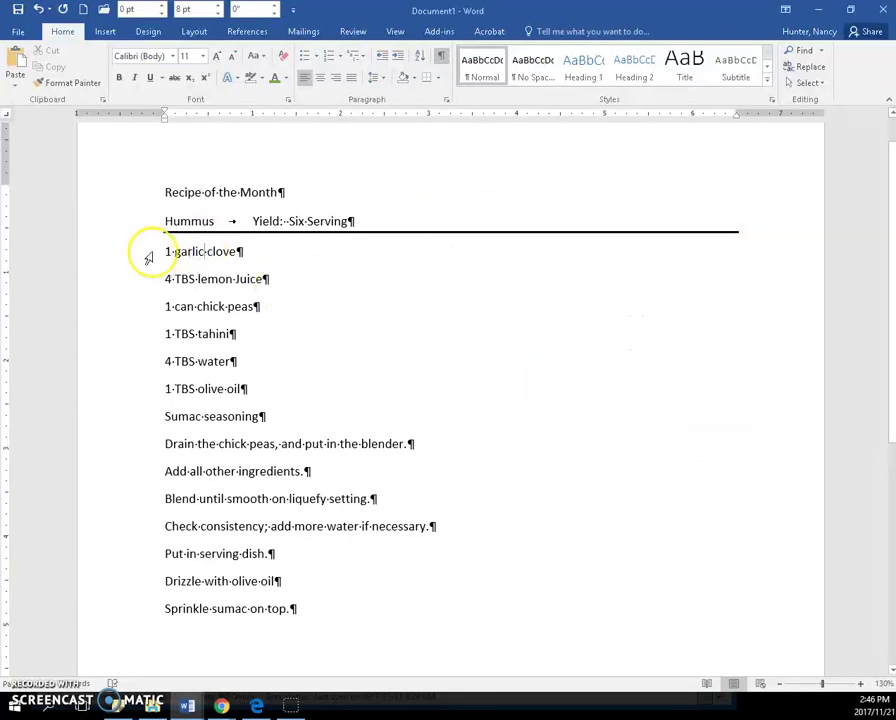
pyautogui.moveTo(137, 259); pyautogui.dragTo(118, 611)
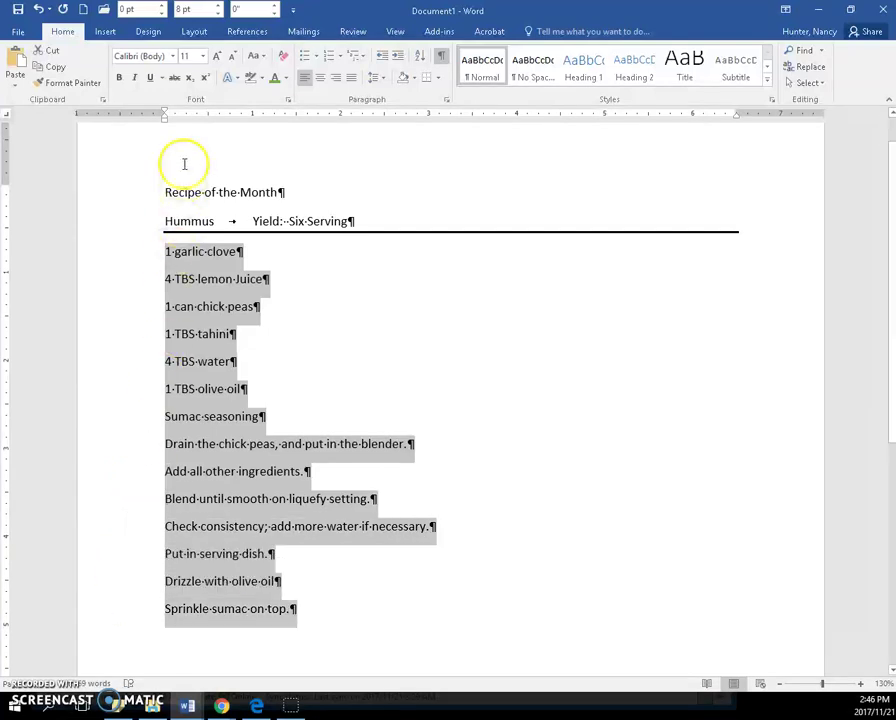
pyautogui.click(195, 31)
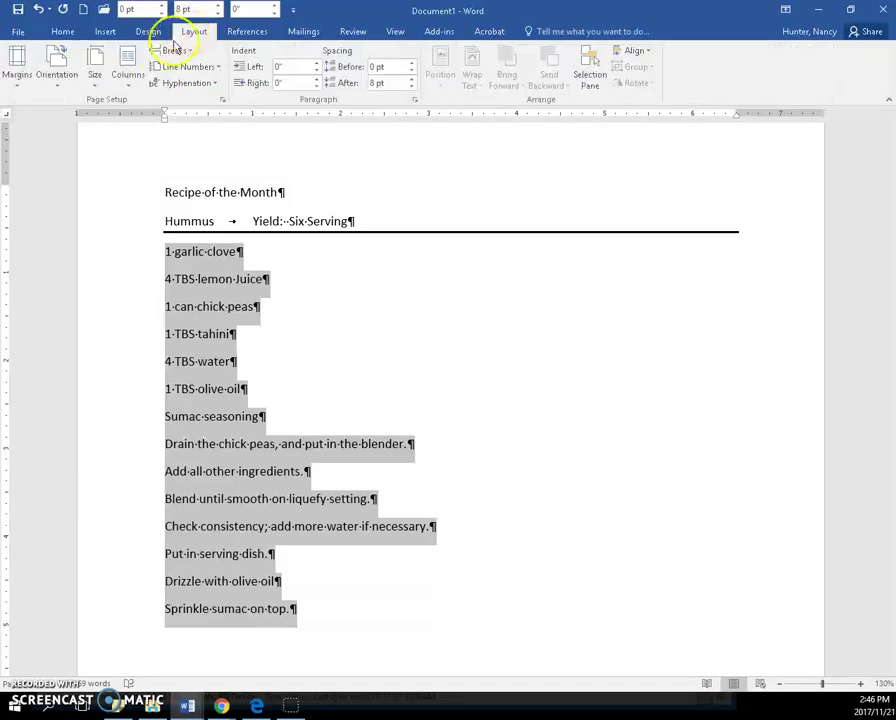
pyautogui.click(129, 82)
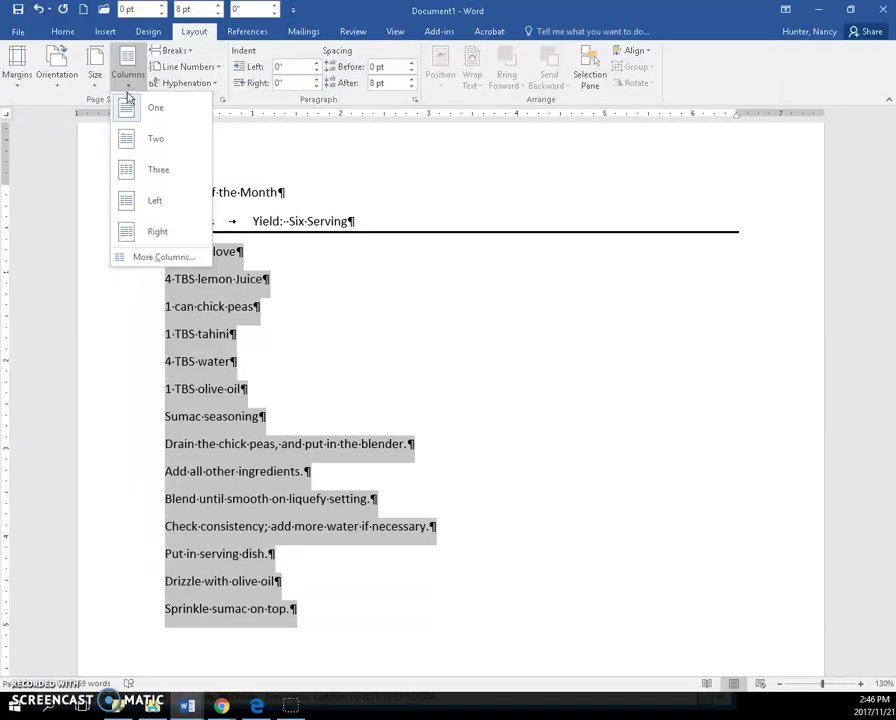
pyautogui.click(131, 258)
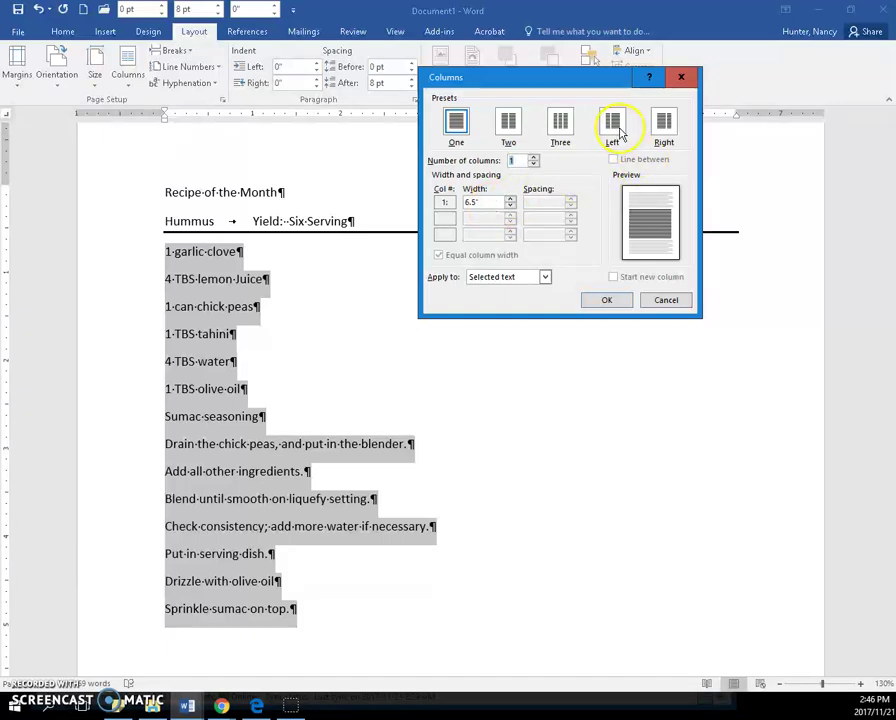
pyautogui.click(614, 128)
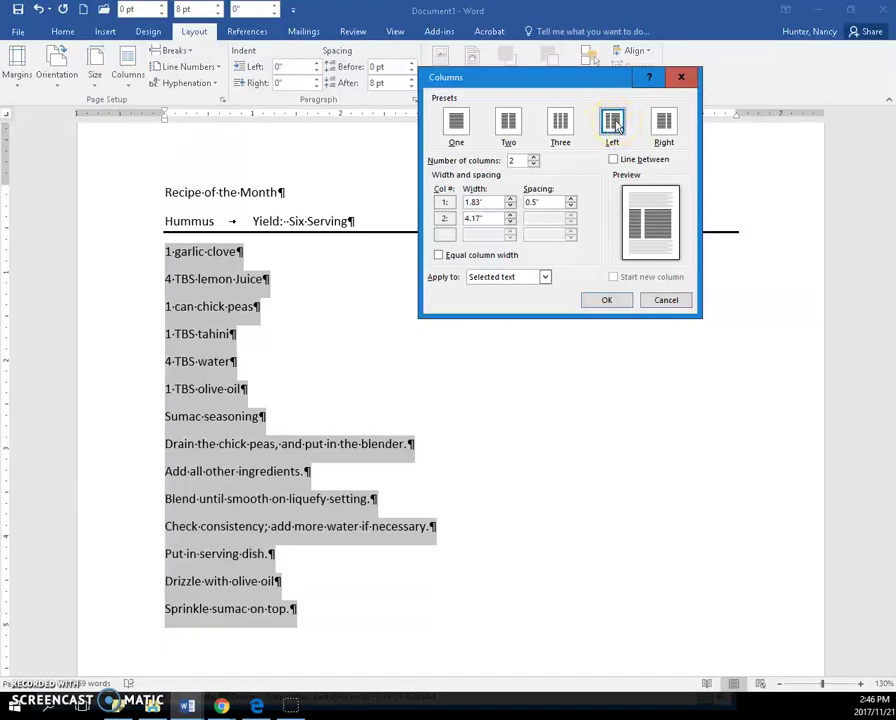
pyautogui.click(608, 300)
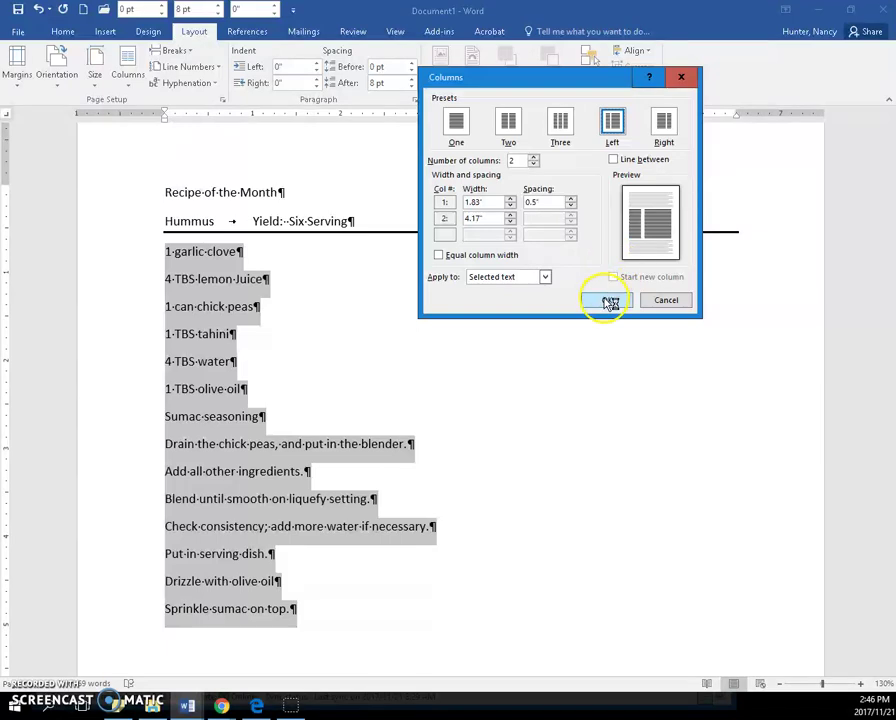
# Insert a column break before 'Drain the chick peas' so the directions start the right column.
pyautogui.scroll(-1, 455, 377)
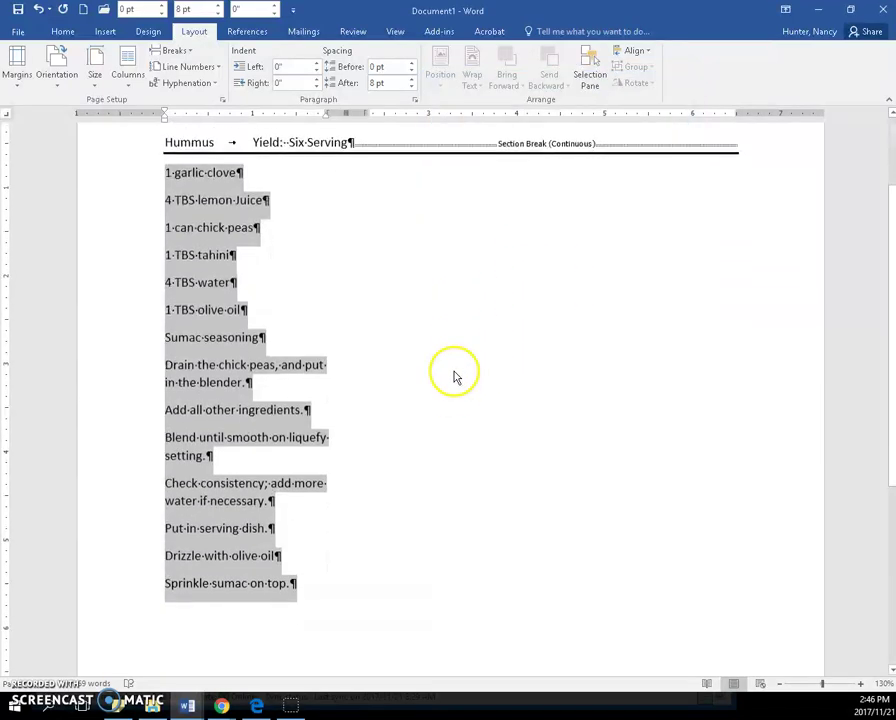
pyautogui.scroll(-6, 450, 347)
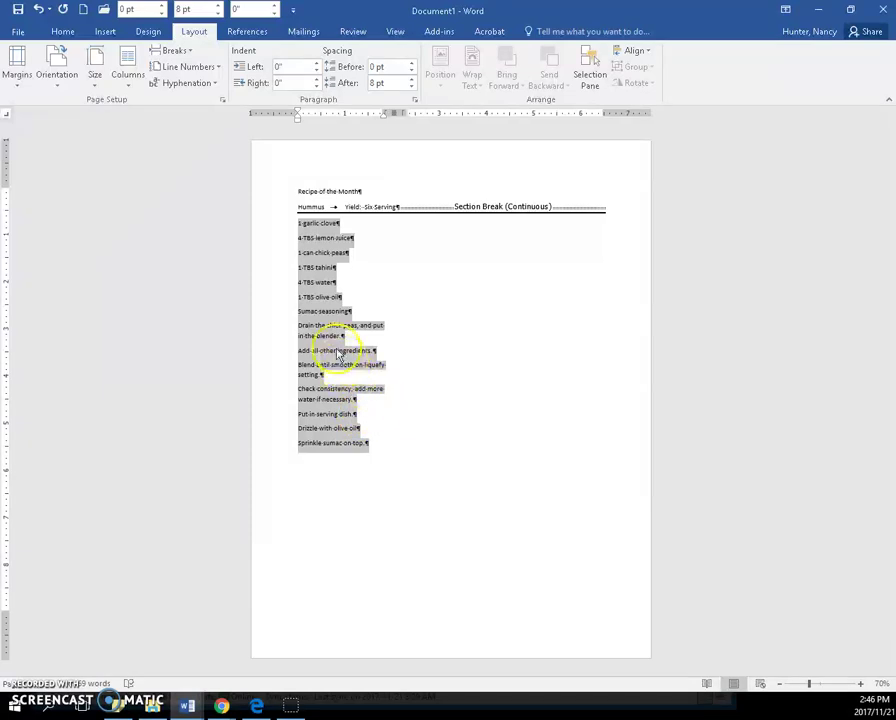
pyautogui.click(322, 313)
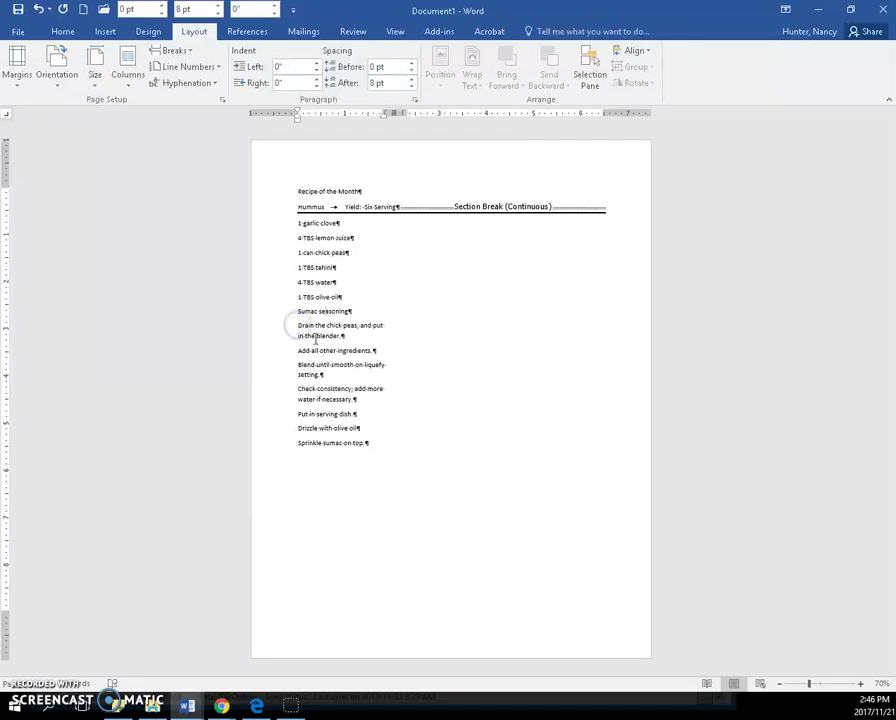
pyautogui.keyDown('ctrl'); pyautogui.scroll(4, 315, 340); pyautogui.keyUp('ctrl')
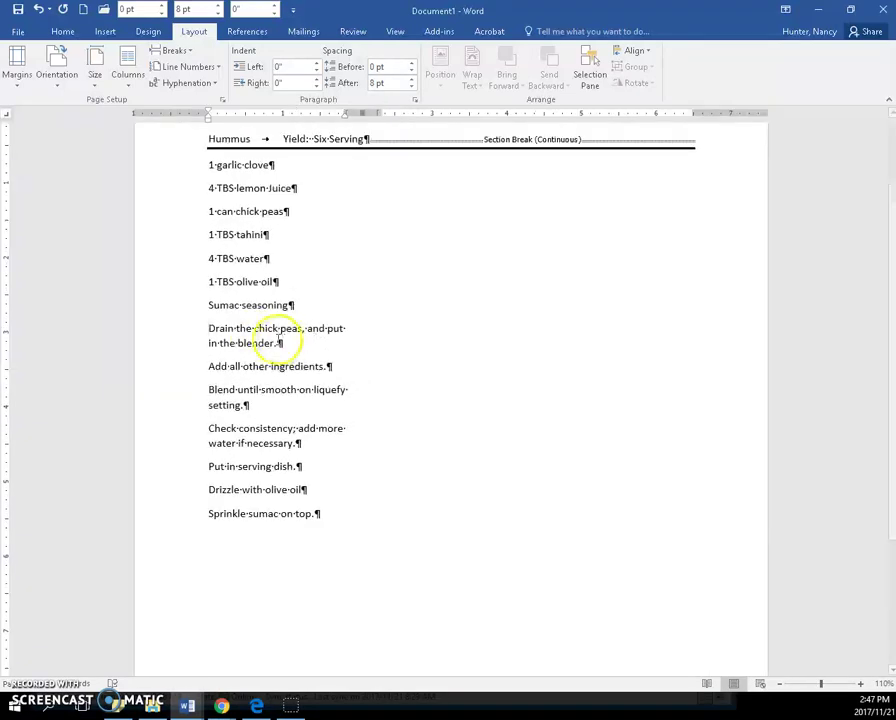
pyautogui.click(213, 331)
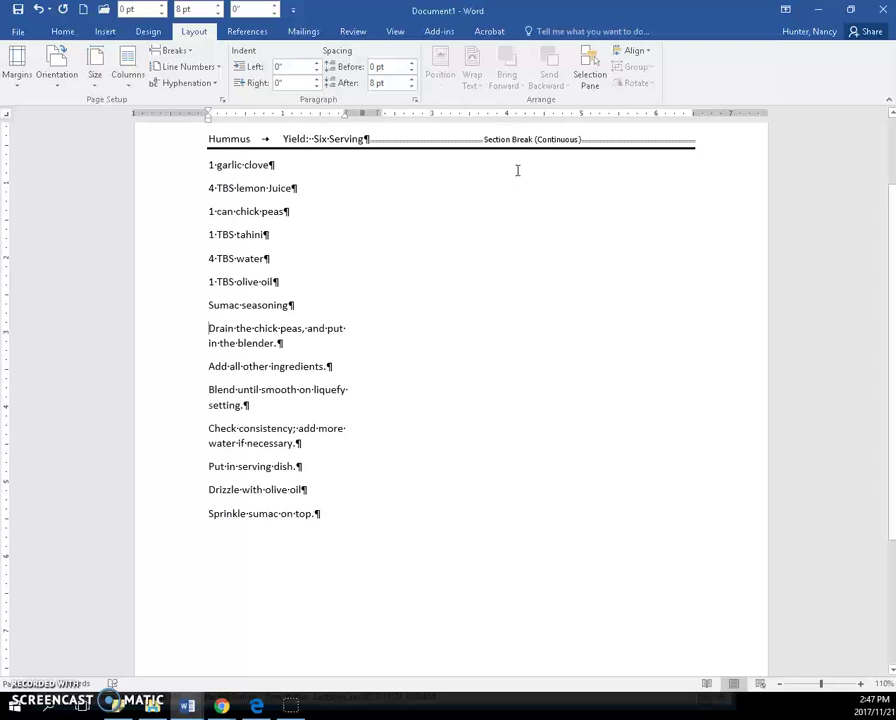
pyautogui.click(185, 54)
pyautogui.click(178, 140)
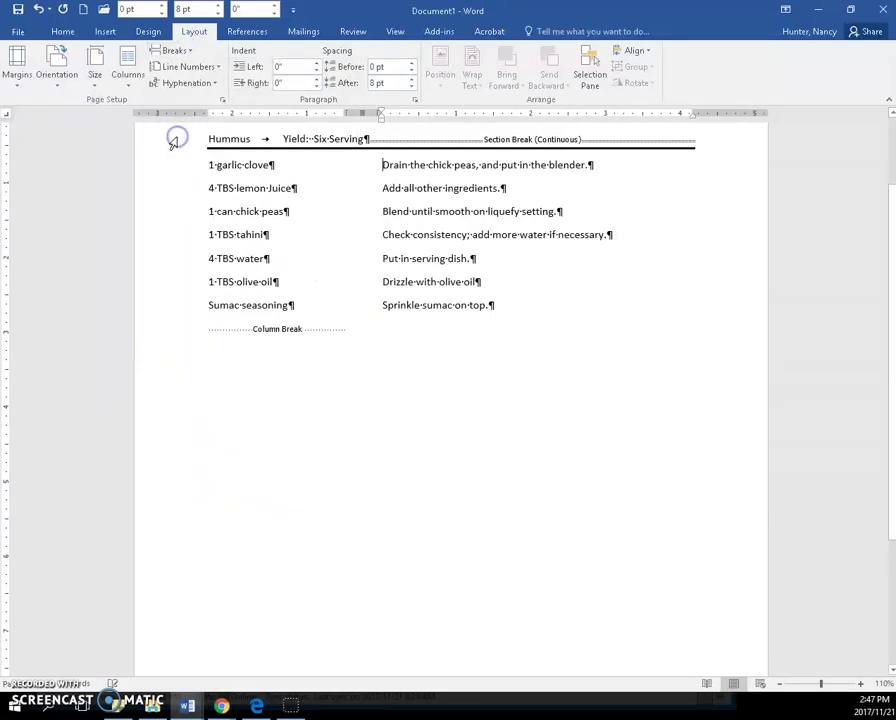
pyautogui.scroll(2, 504, 356)
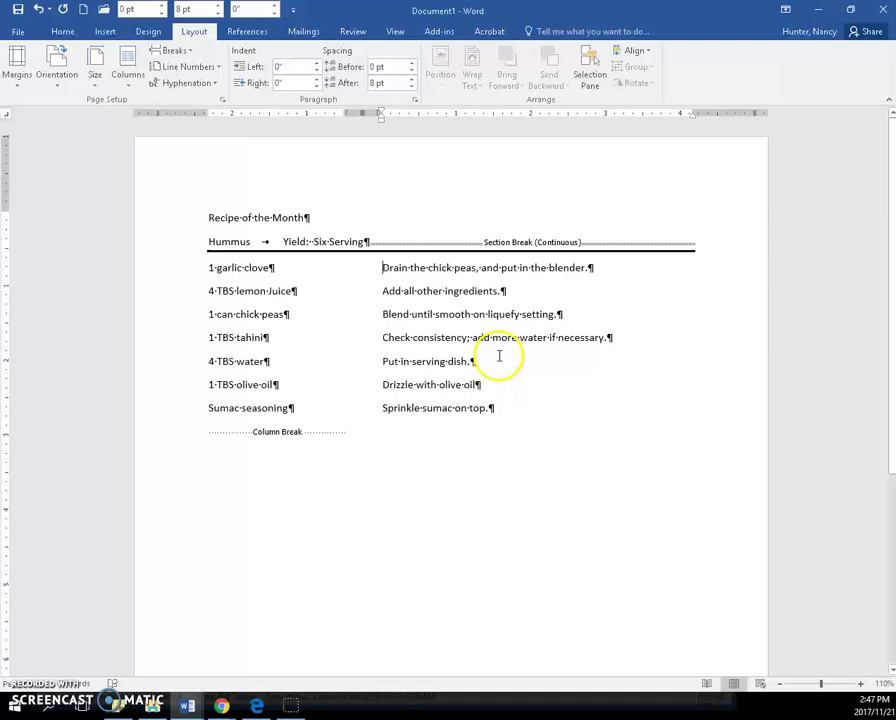
# Enlarge the directions' font twice and grow the ingredient lines to 12 pt.
pyautogui.moveTo(384, 267); pyautogui.dragTo(494, 408)
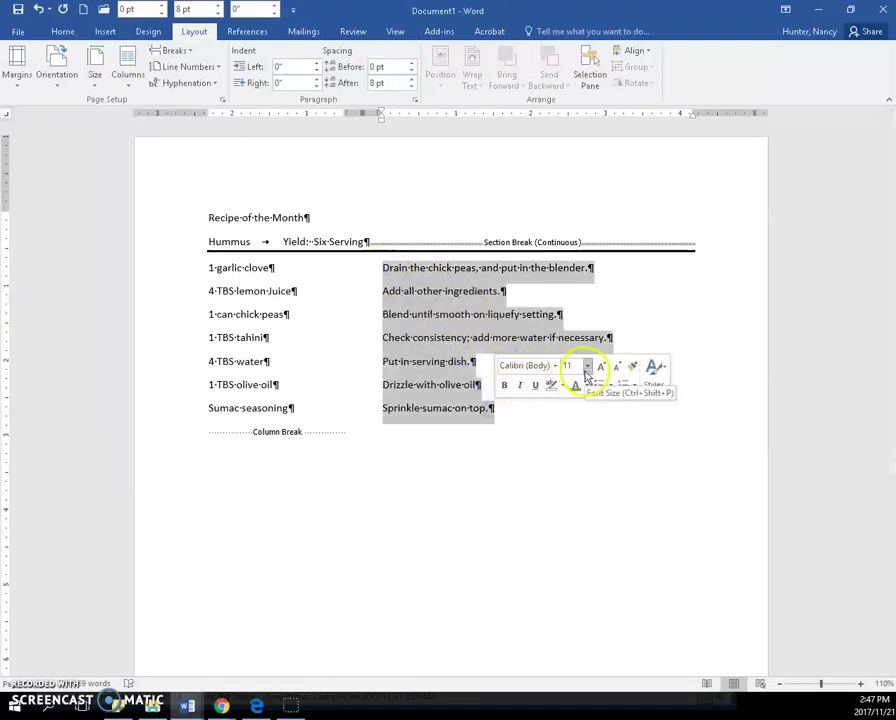
pyautogui.click(599, 369)
pyautogui.click(599, 369)
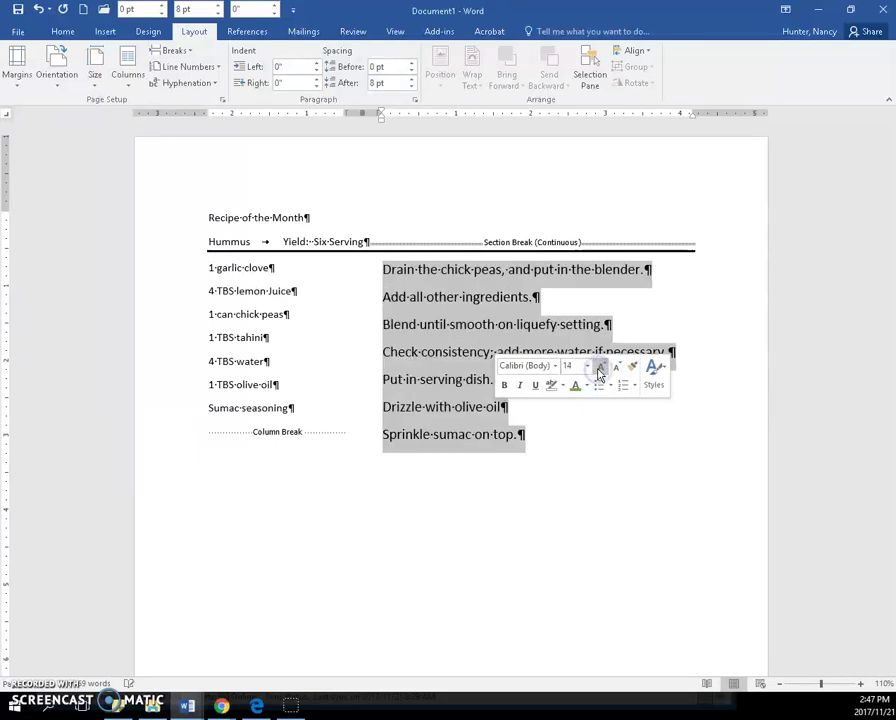
pyautogui.click(209, 268)
pyautogui.moveTo(209, 268); pyautogui.dragTo(296, 408)
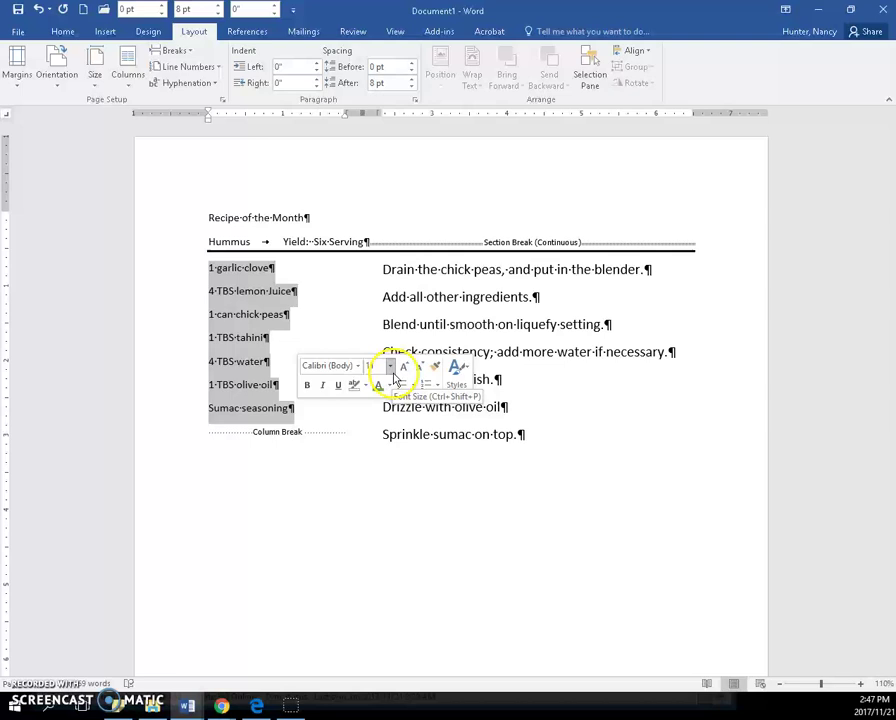
pyautogui.click(404, 367)
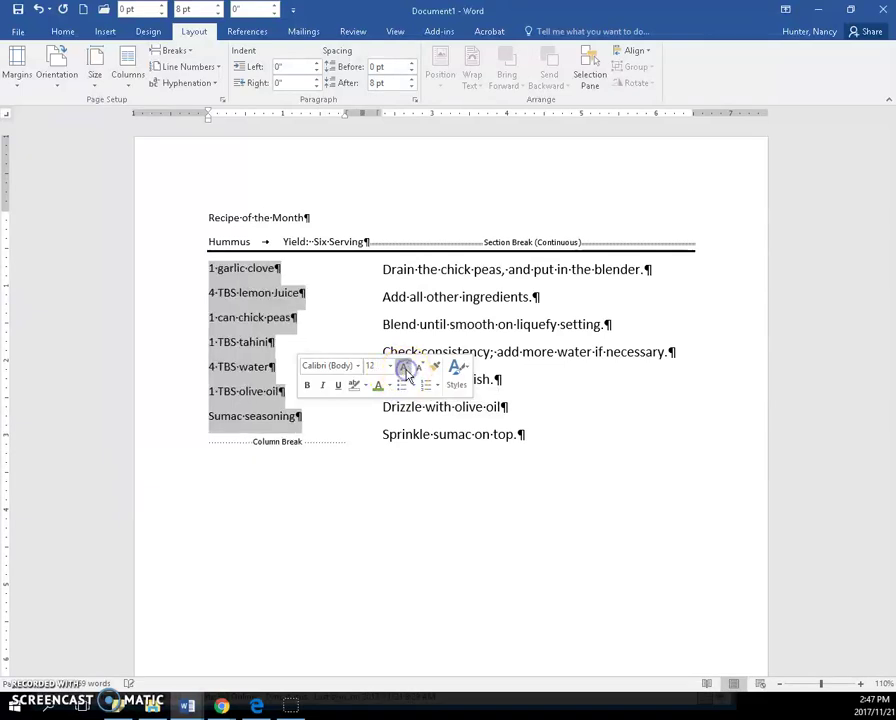
pyautogui.click(487, 324)
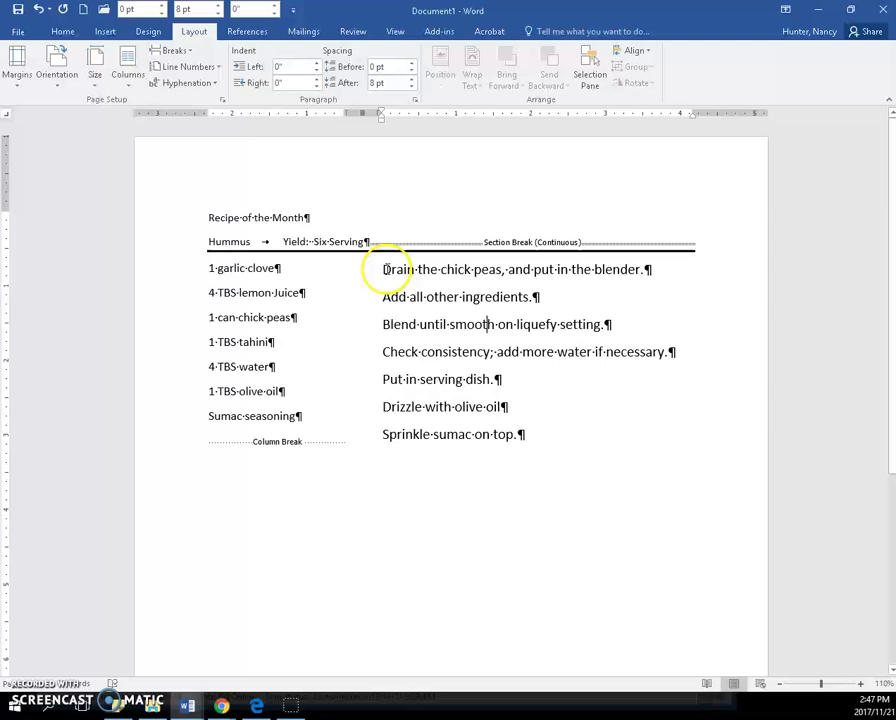
# Try font sizes of 16, 15 and then 16 pt on the directions.
pyautogui.moveTo(385, 268); pyautogui.dragTo(524, 430)
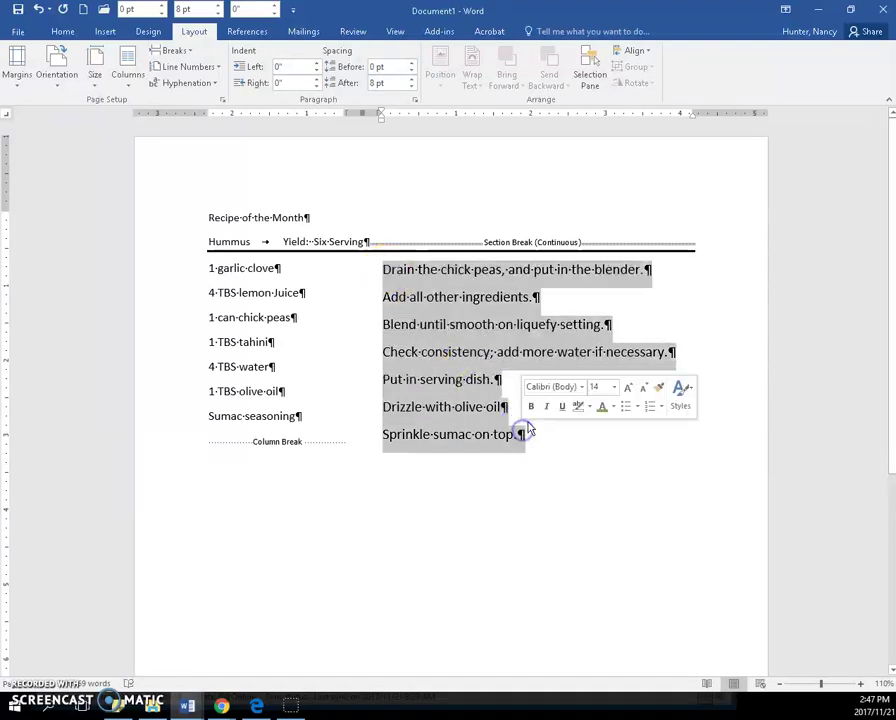
pyautogui.click(626, 390)
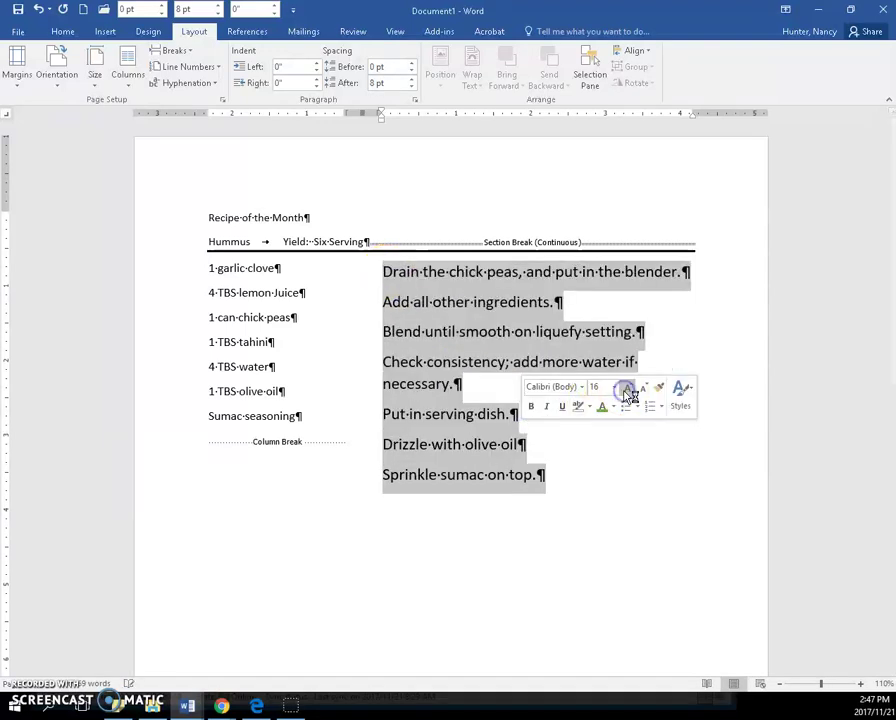
pyautogui.click(605, 388)
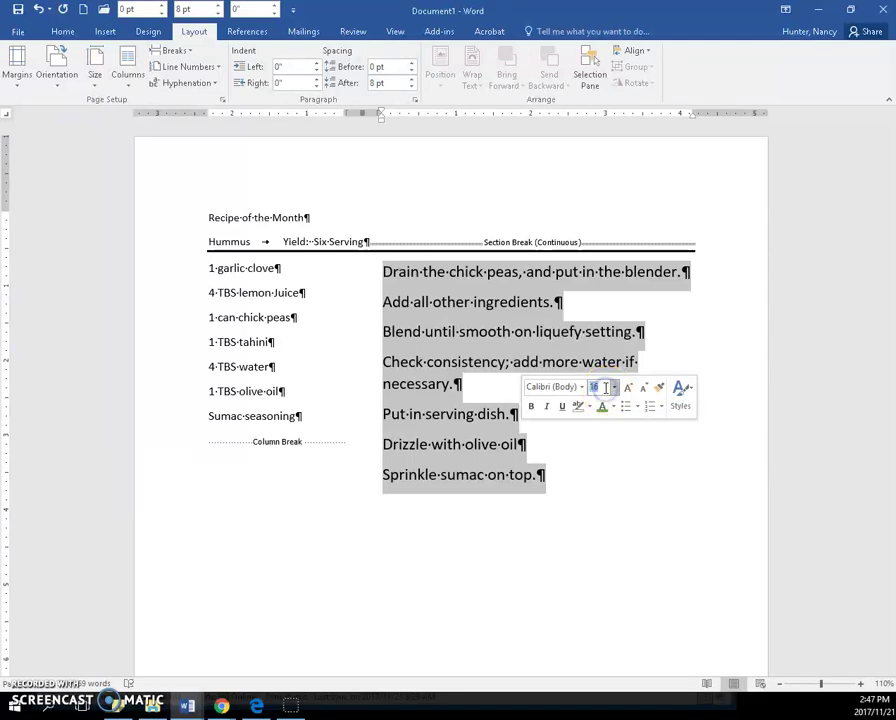
pyautogui.write('15')
pyautogui.press('Return')
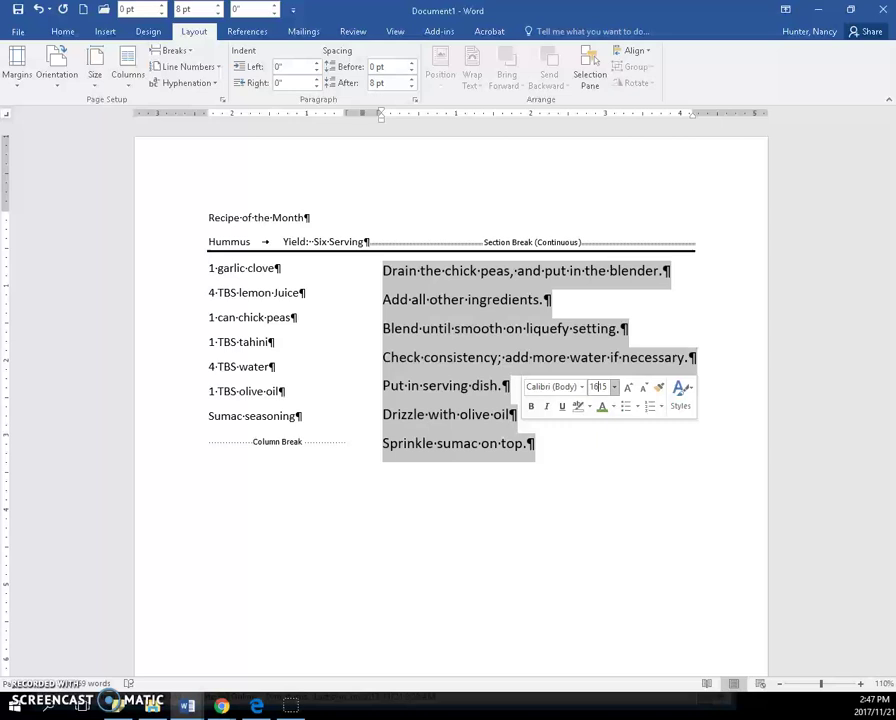
pyautogui.write('16')
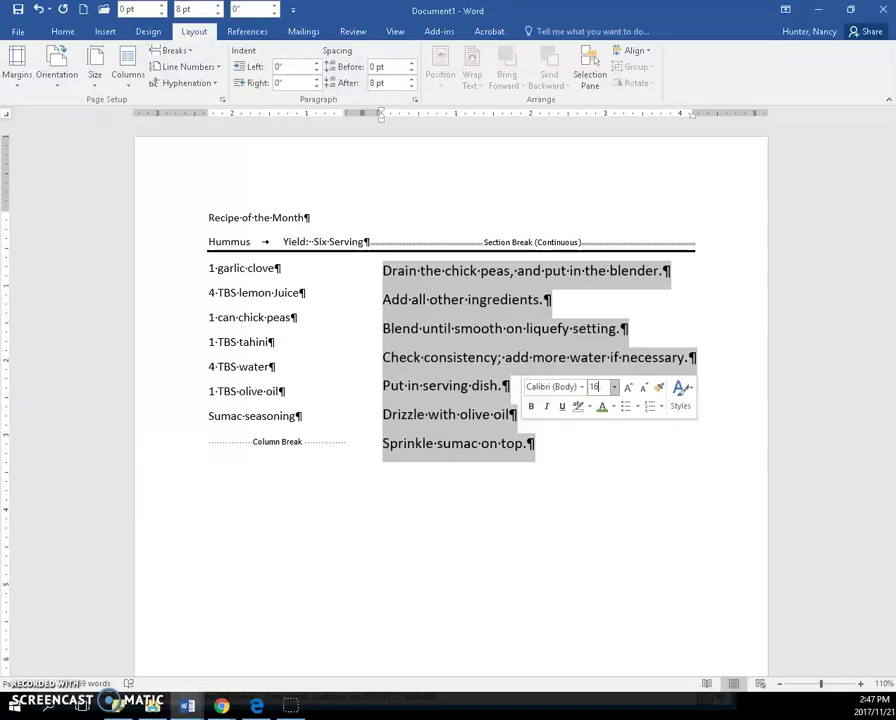
pyautogui.press('Return')
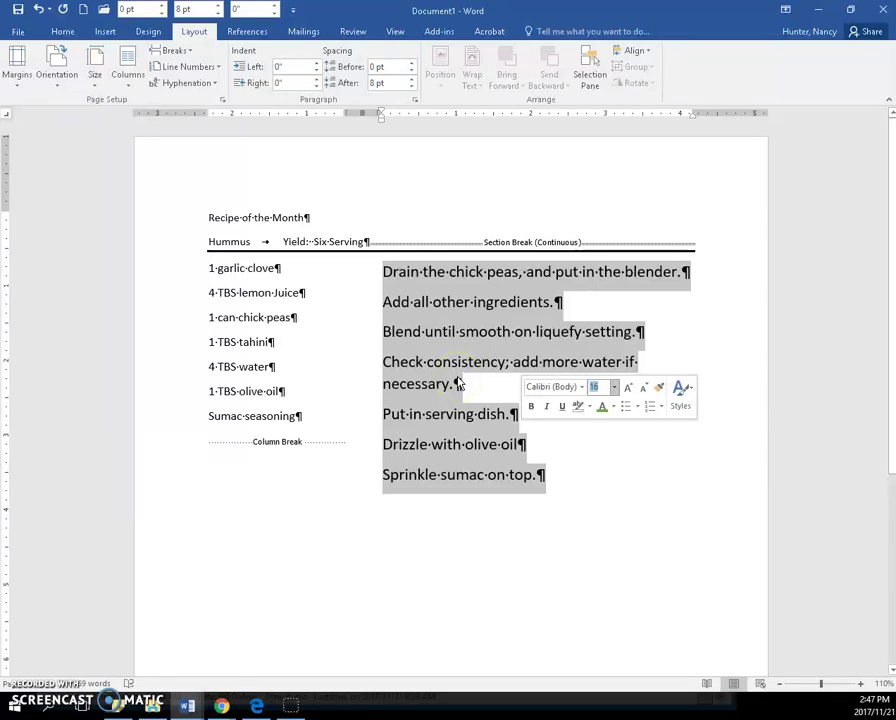
# Undo the last size change, number the directions 1–7 and set them to 14 pt.
pyautogui.click(58, 32)
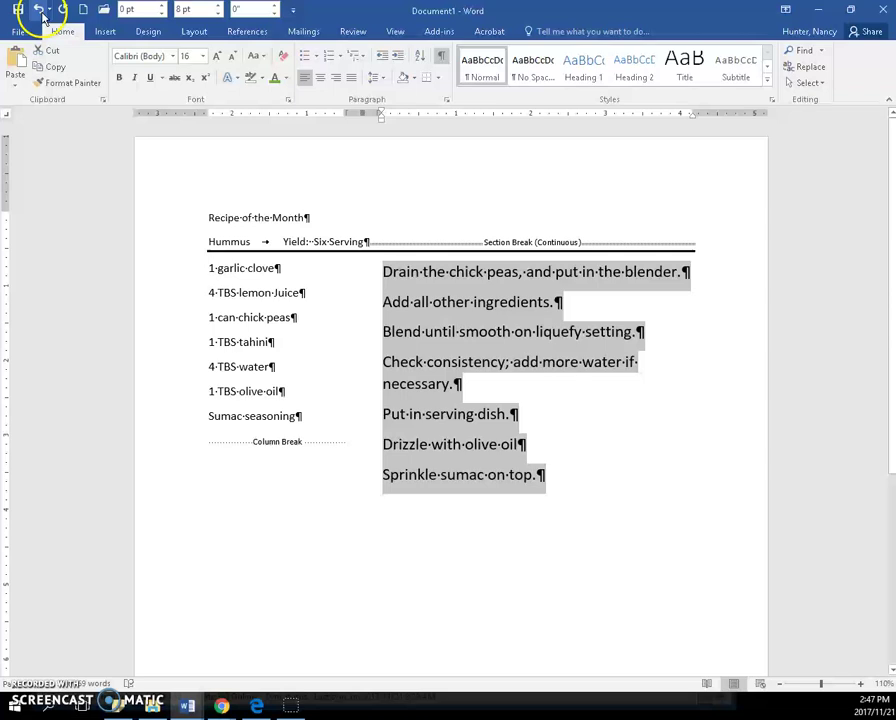
pyautogui.click(40, 12)
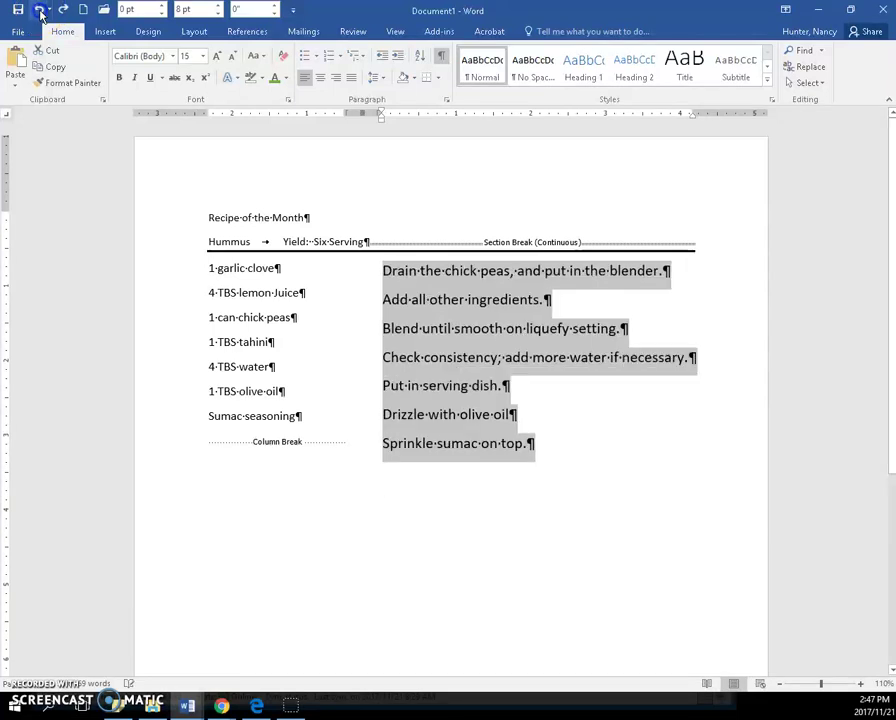
pyautogui.click(331, 58)
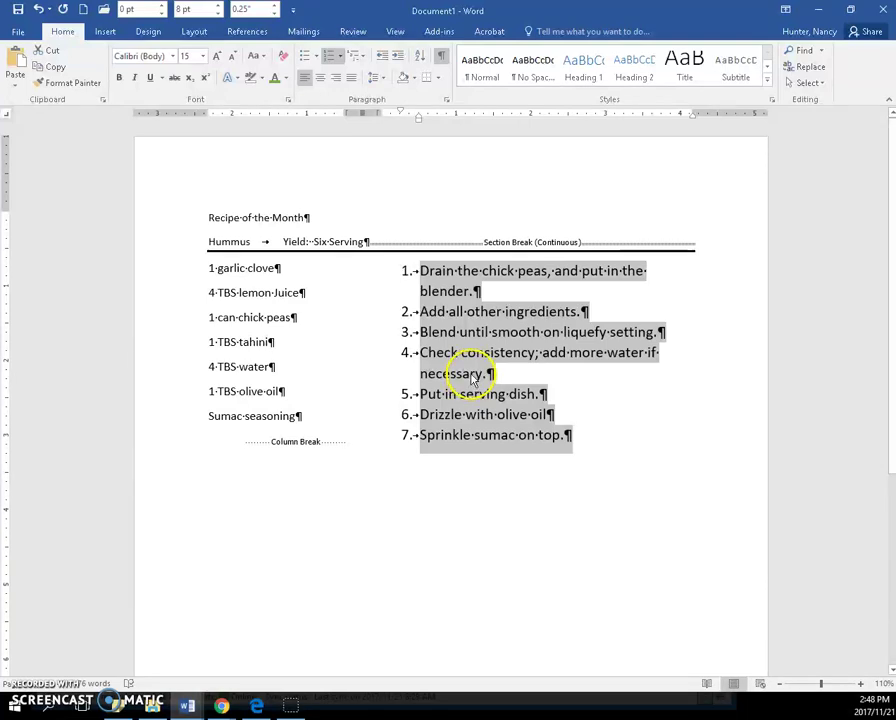
pyautogui.click(192, 57)
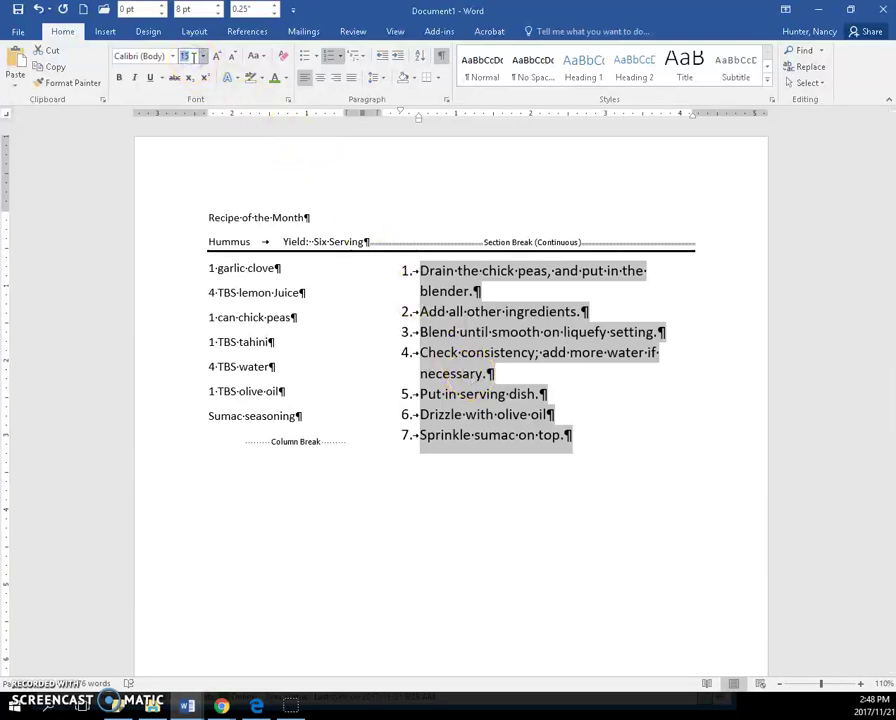
pyautogui.write('14')
pyautogui.press('Return')
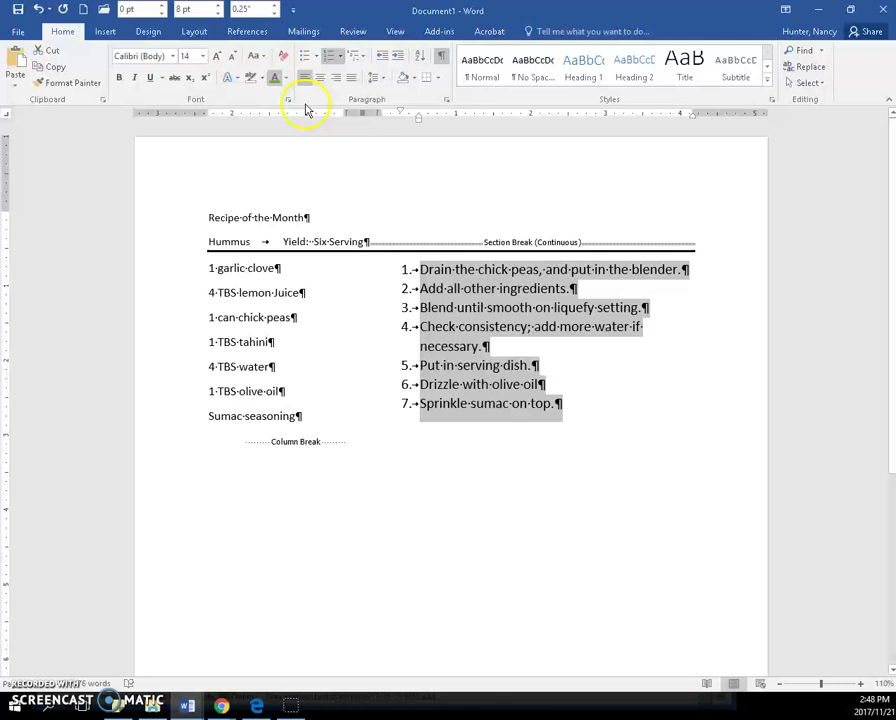
pyautogui.click(457, 347)
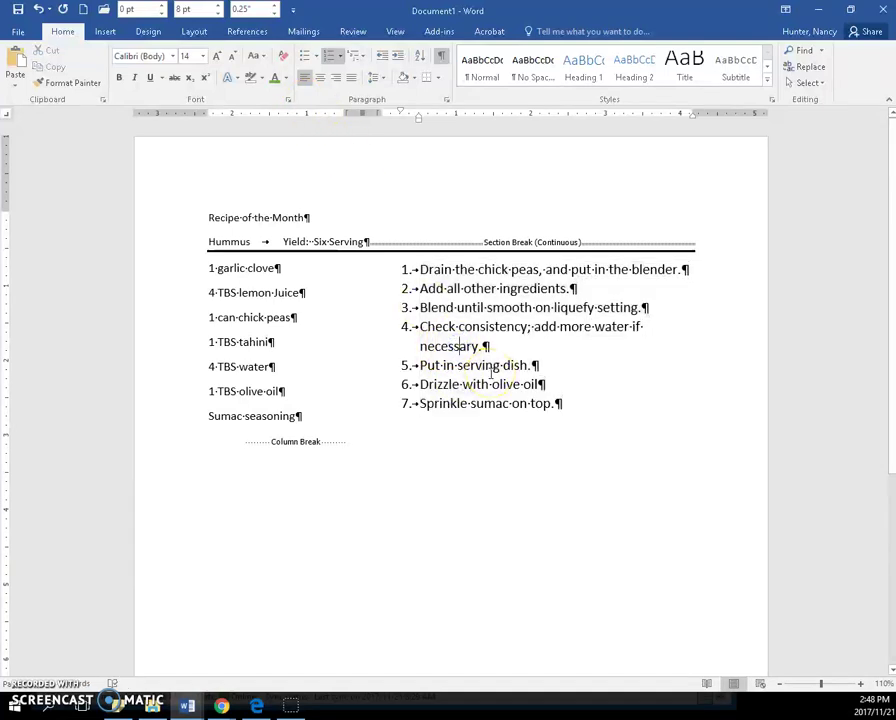
# Reduce the column spacing to 0.2" in More Columns, widening the directions column to 4.47".
pyautogui.click(196, 32)
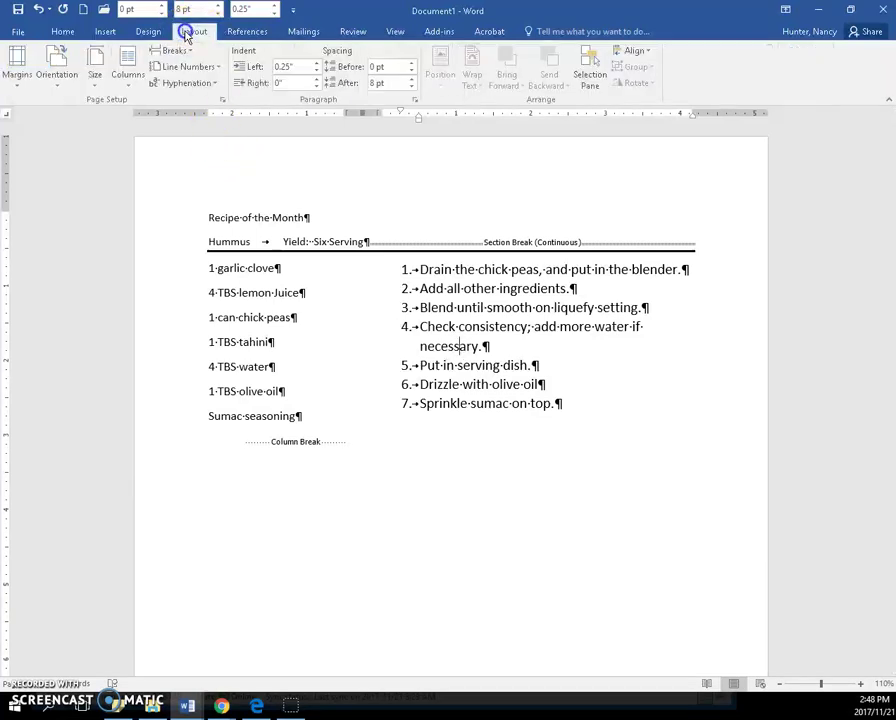
pyautogui.click(138, 80)
pyautogui.click(166, 254)
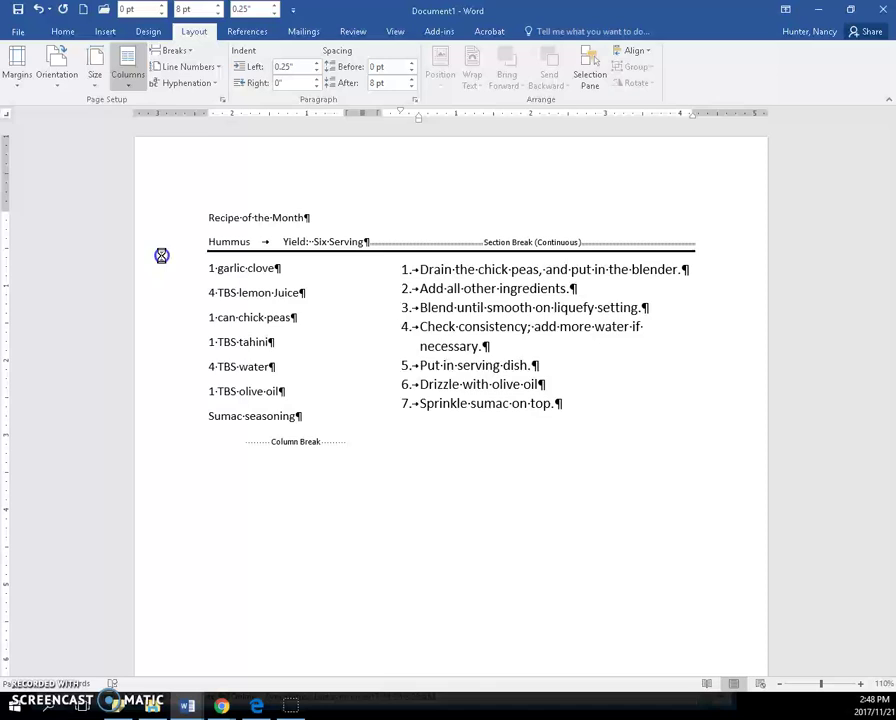
pyautogui.moveTo(554, 79); pyautogui.dragTo(600, 209)
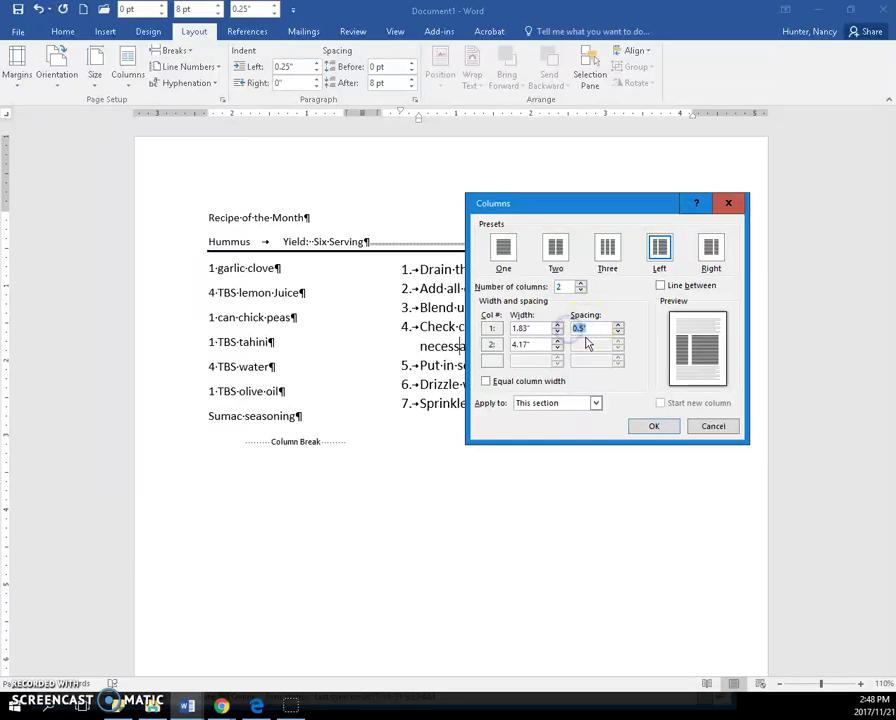
pyautogui.click(690, 343)
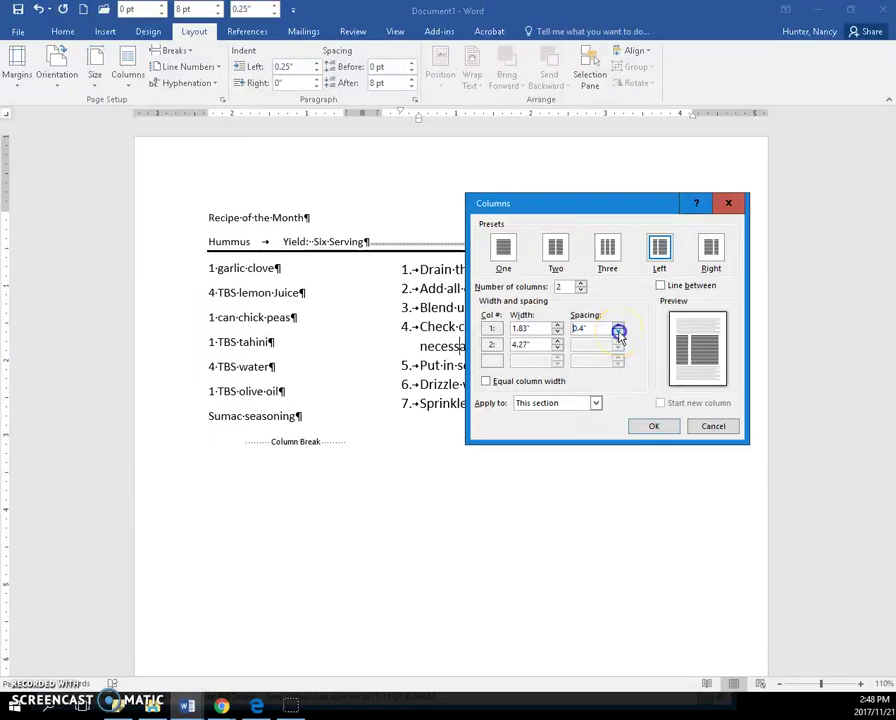
pyautogui.click(684, 344)
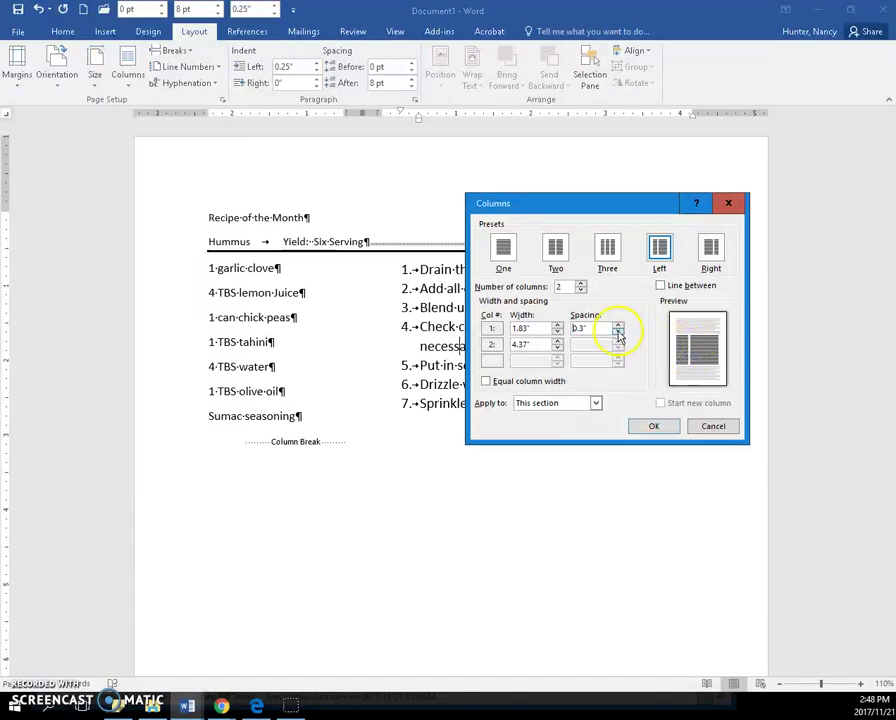
pyautogui.click(618, 334)
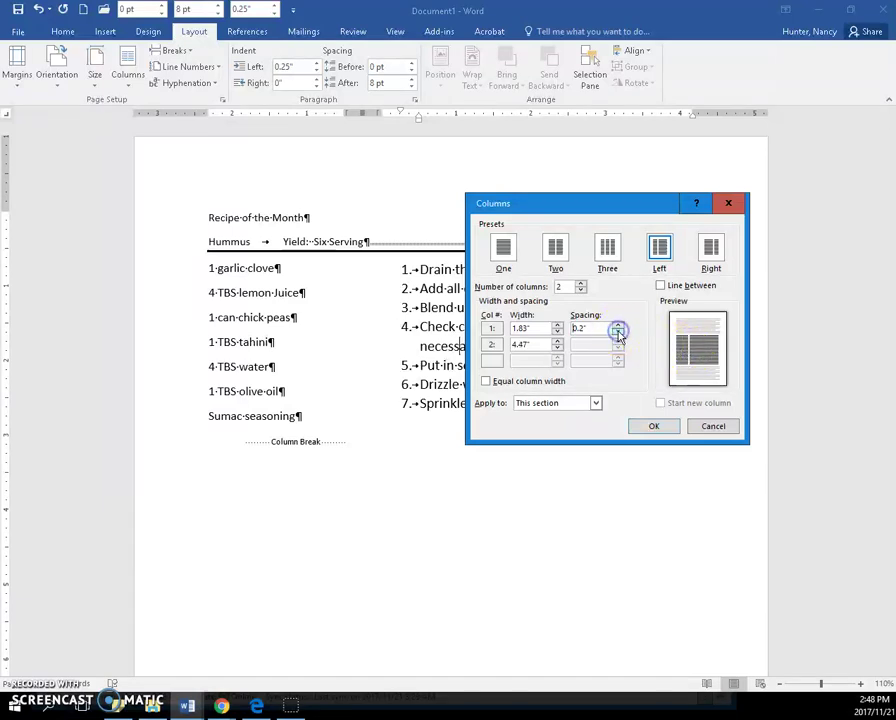
pyautogui.click(650, 428)
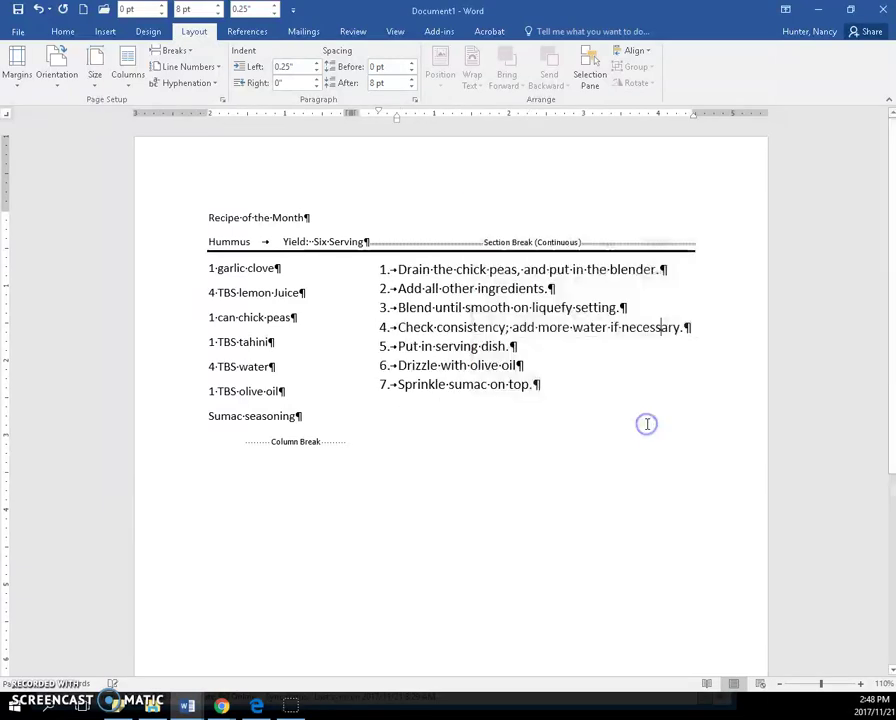
# Hide the formatting marks from the Home ribbon.
pyautogui.click(662, 330)
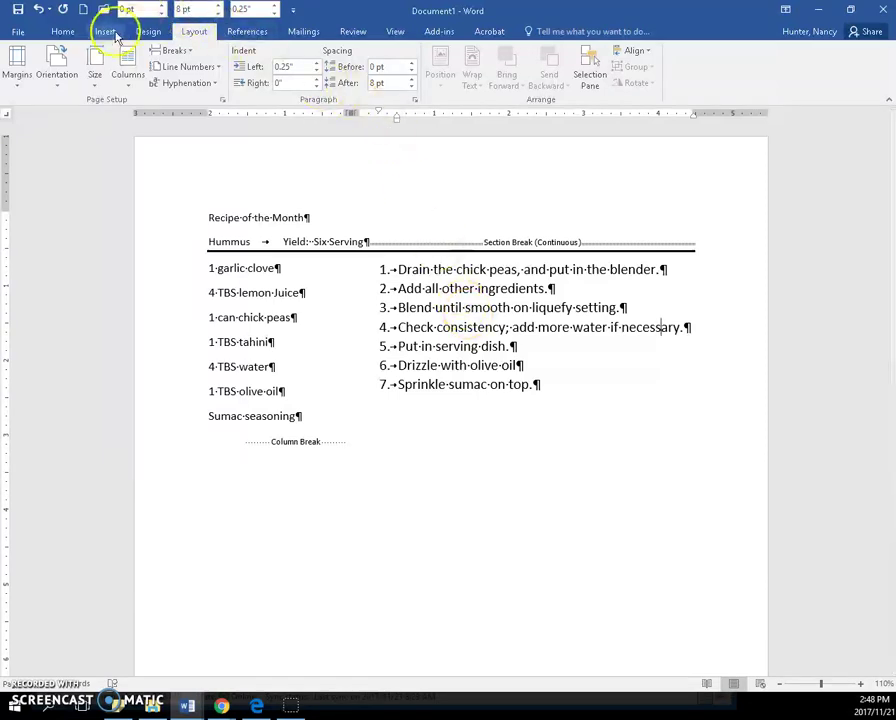
pyautogui.click(64, 31)
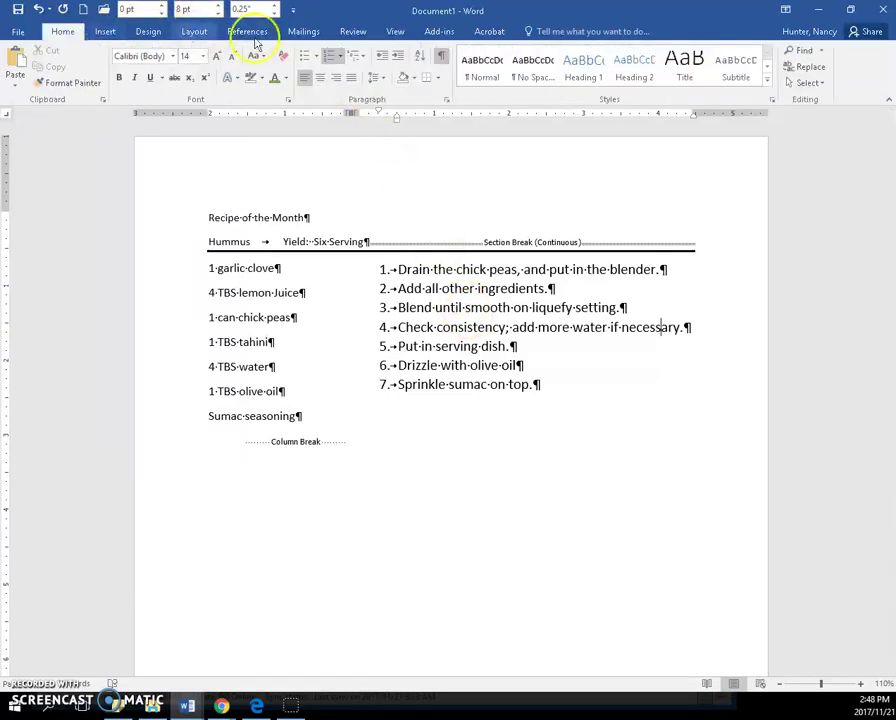
pyautogui.click(441, 56)
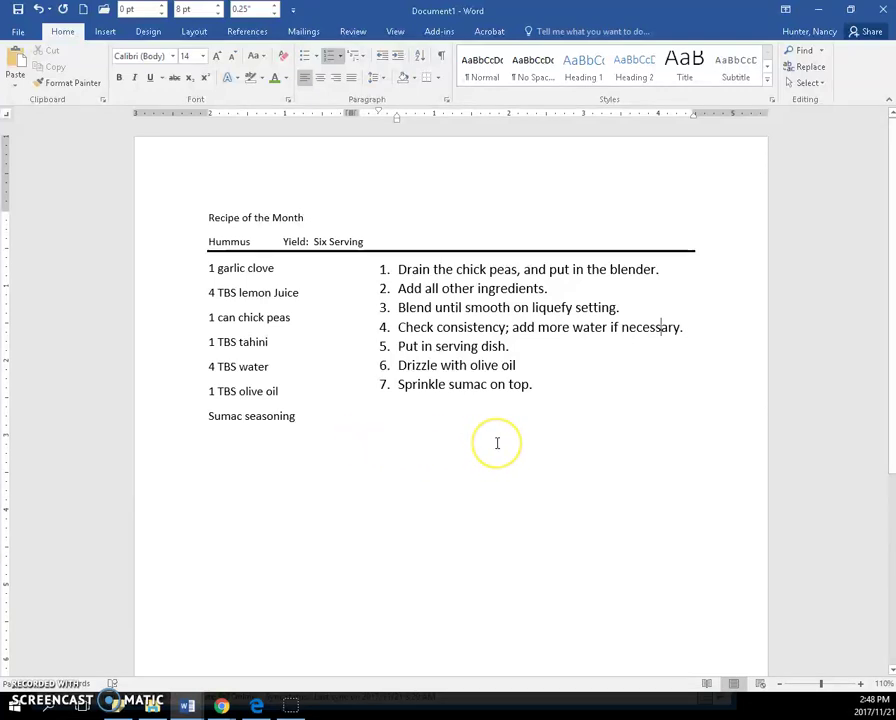
# Make the 'Recipe of the Month' title bold, italic and 14 pt, then select the seven numbered steps.
pyautogui.click(180, 218)
pyautogui.click(190, 197)
pyautogui.click(205, 196)
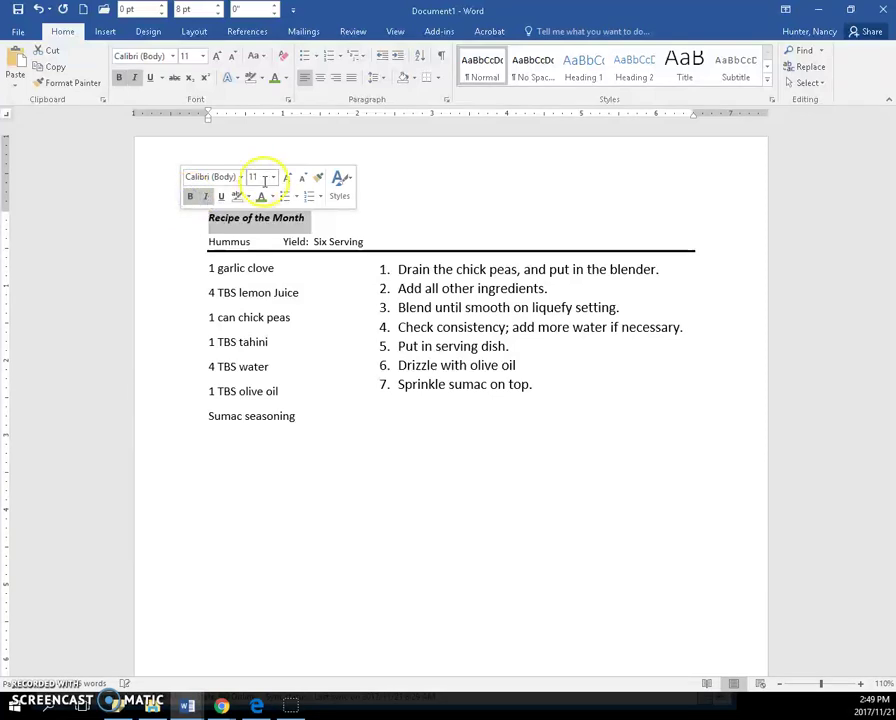
pyautogui.click(287, 178)
pyautogui.click(288, 184)
pyautogui.click(314, 242)
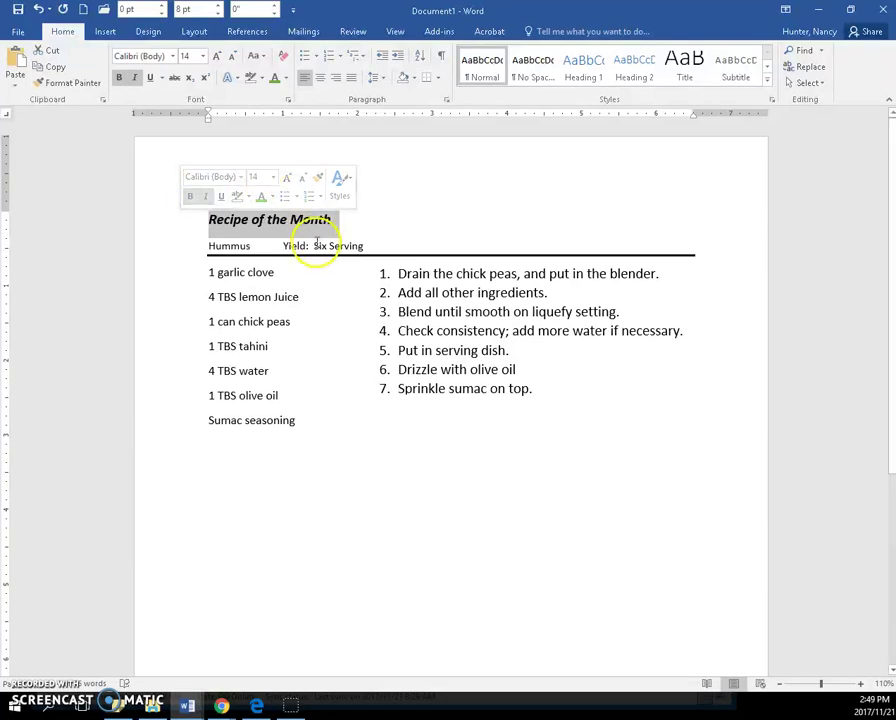
pyautogui.click(426, 311)
pyautogui.moveTo(396, 279); pyautogui.dragTo(530, 396)
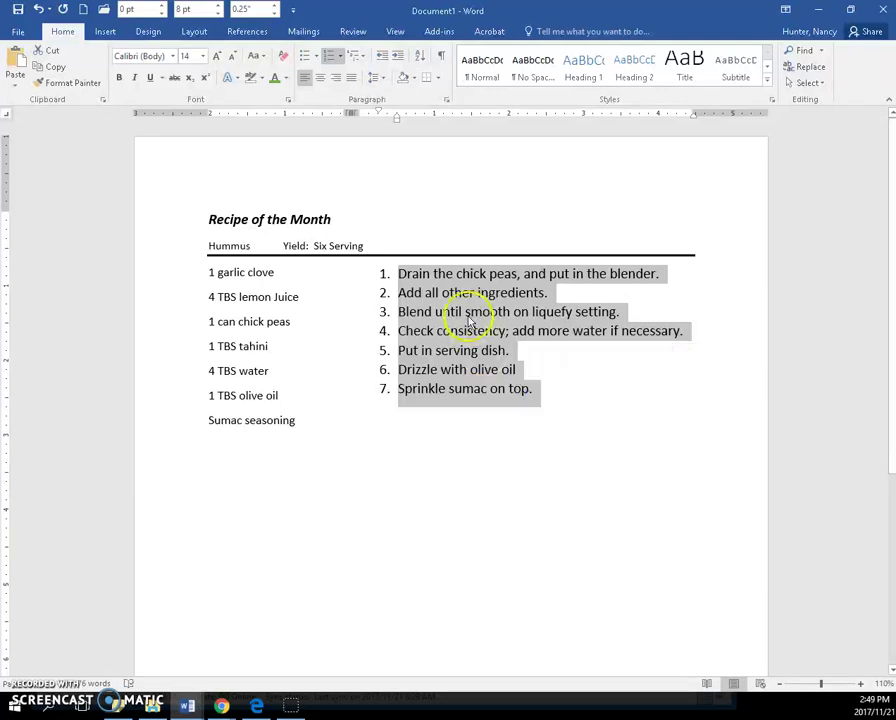
# Add 8 pt after each numbered direction, allowing space between same-style paragraphs.
pyautogui.click(447, 102)
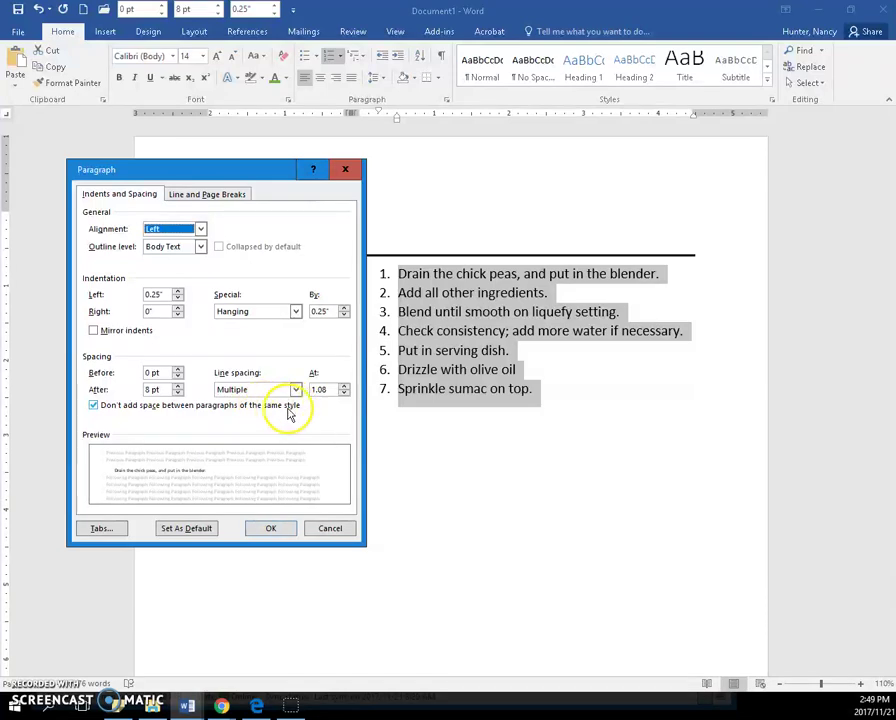
pyautogui.click(143, 390)
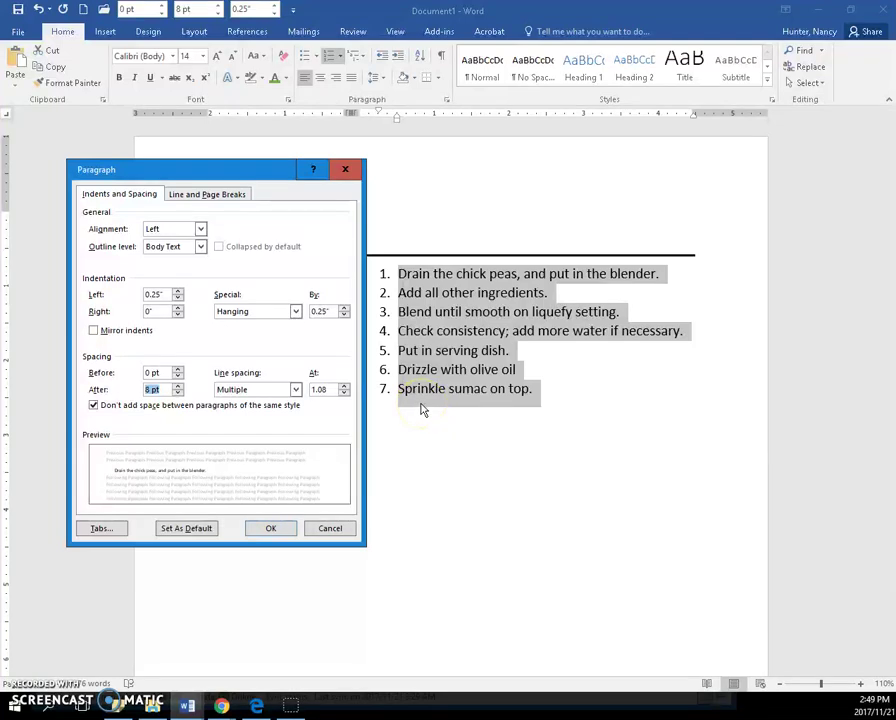
pyautogui.click(93, 406)
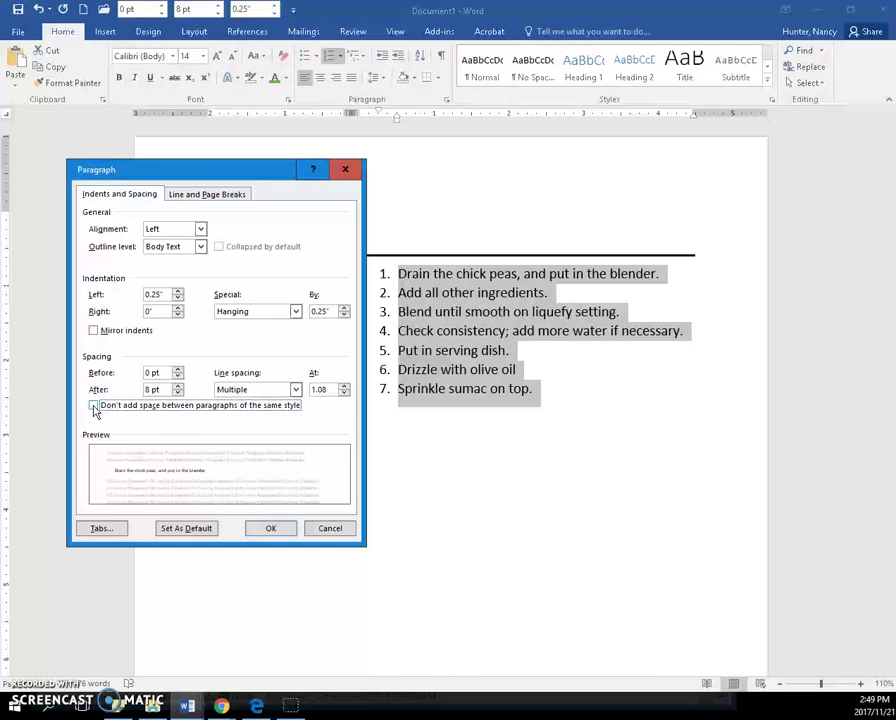
pyautogui.moveTo(158, 390); pyautogui.dragTo(145, 390)
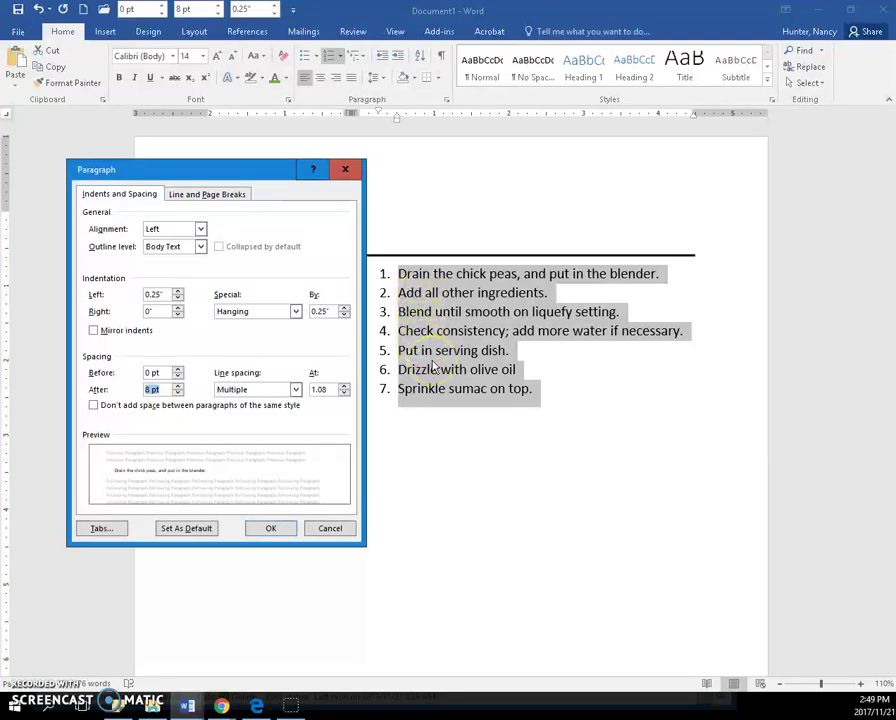
pyautogui.click(272, 530)
pyautogui.click(451, 444)
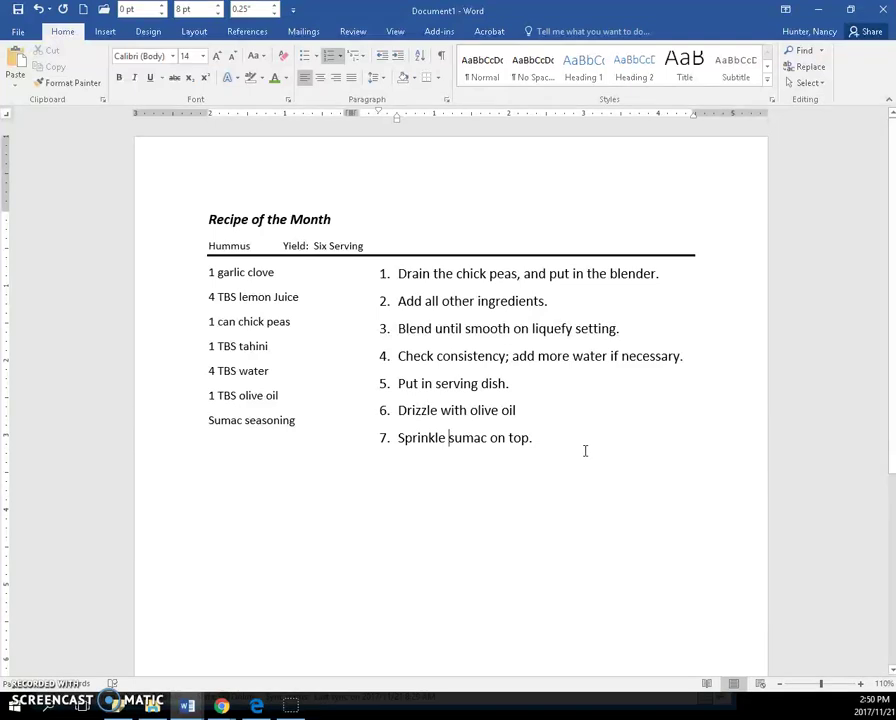
# Bold the 'Hummus / Yield: Six Serving' line.
pyautogui.click(184, 250)
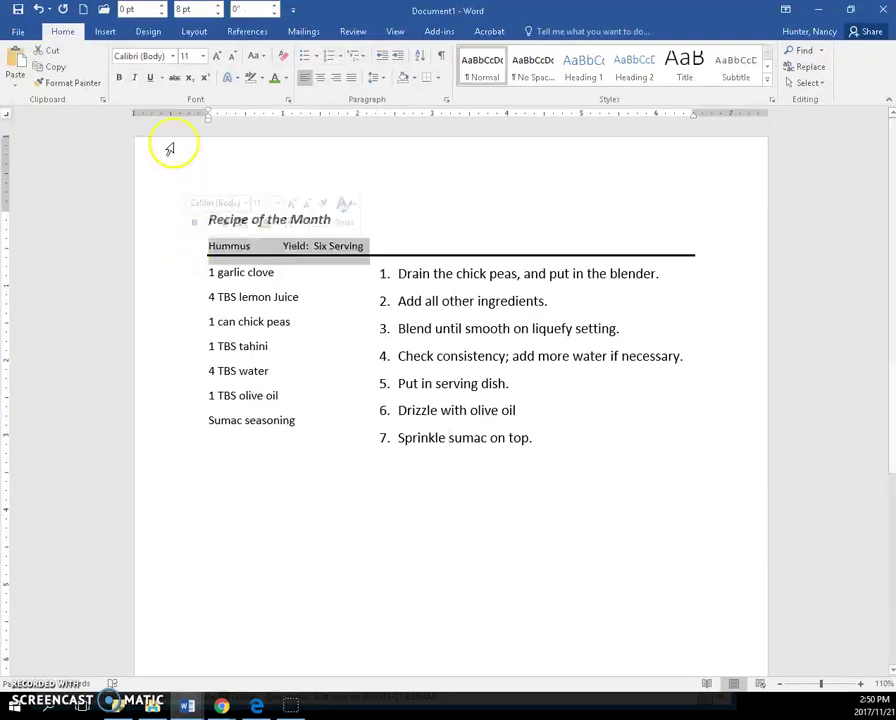
pyautogui.click(119, 77)
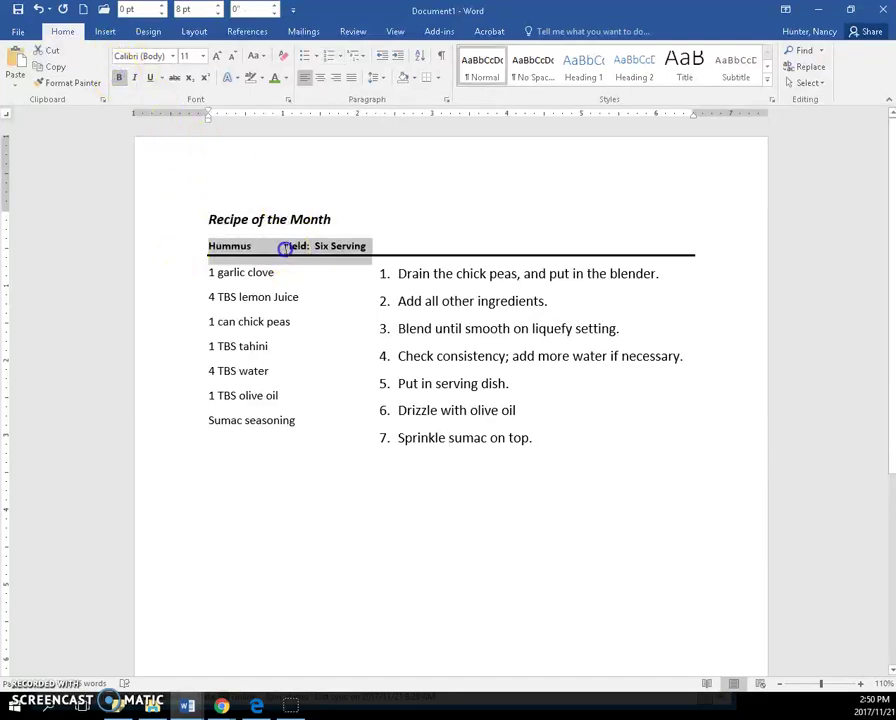
pyautogui.click(286, 248)
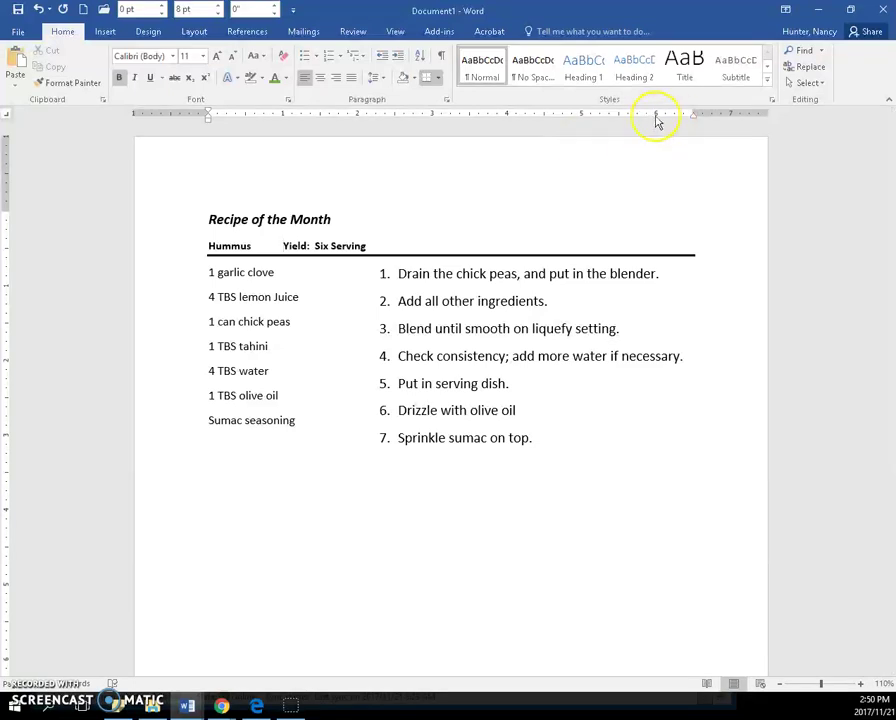
# Align the yield to the right margin with a right tab stop, then hide the formatting marks.
pyautogui.click(8, 121)
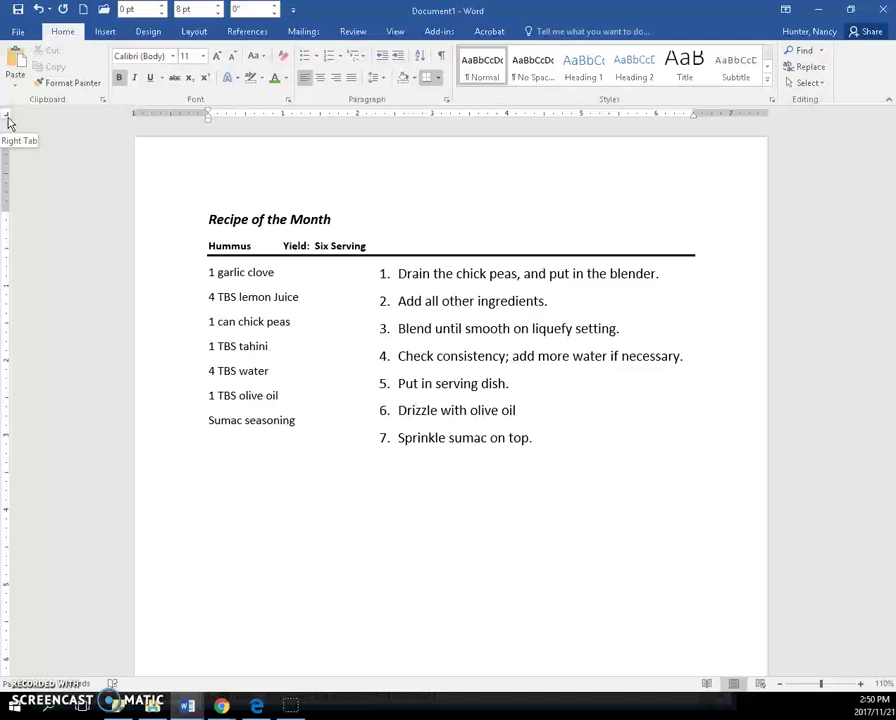
pyautogui.moveTo(624, 124); pyautogui.dragTo(674, 114)
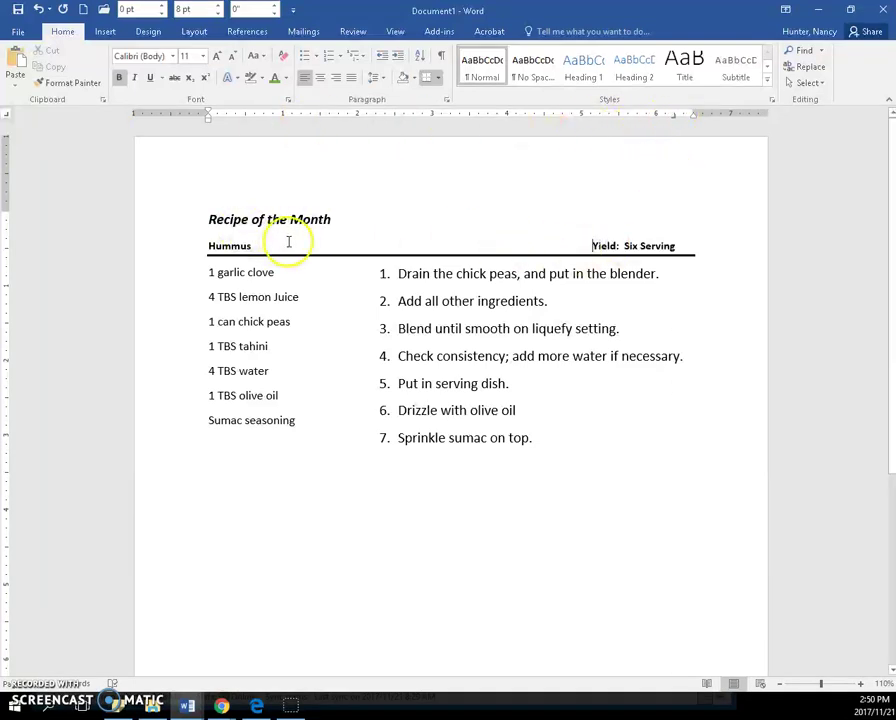
pyautogui.click(441, 55)
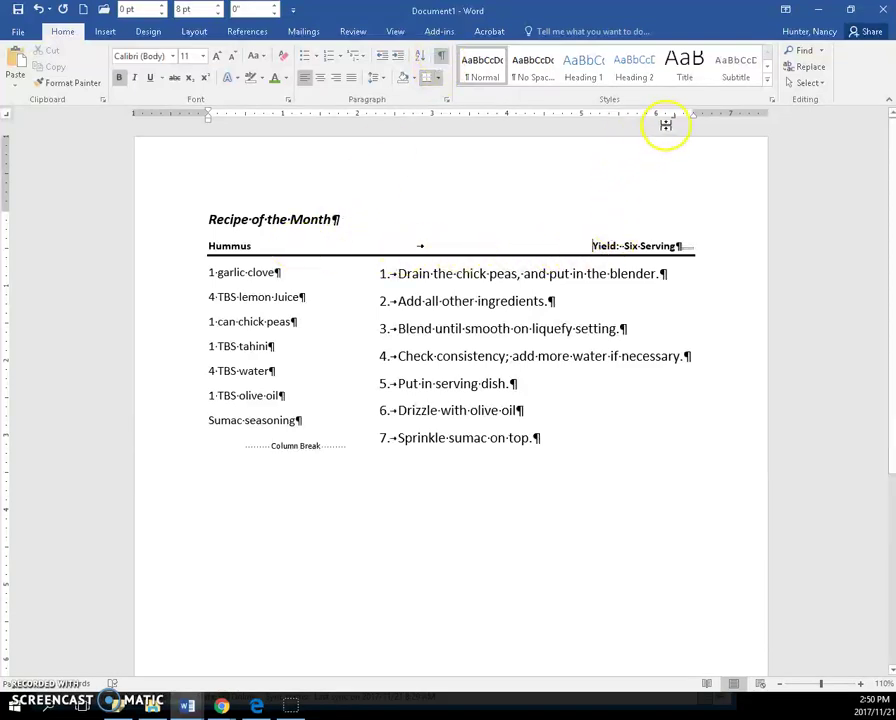
pyautogui.moveTo(674, 116)
pyautogui.mouseDown()
pyautogui.moveTo(638, 120)
pyautogui.moveTo(681, 119)
pyautogui.mouseUp()
pyautogui.click(474, 302)
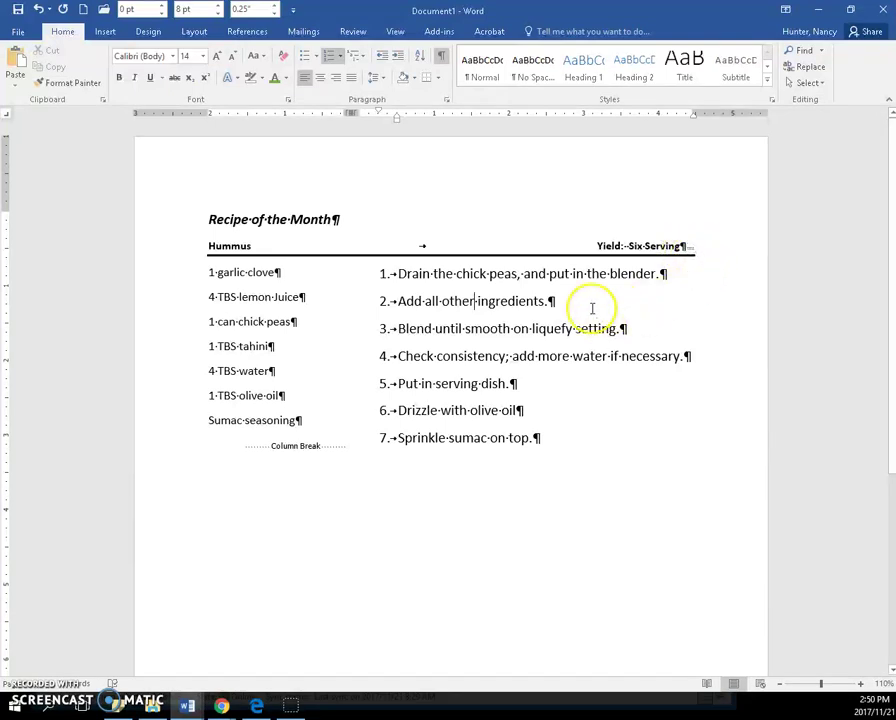
pyautogui.click(440, 56)
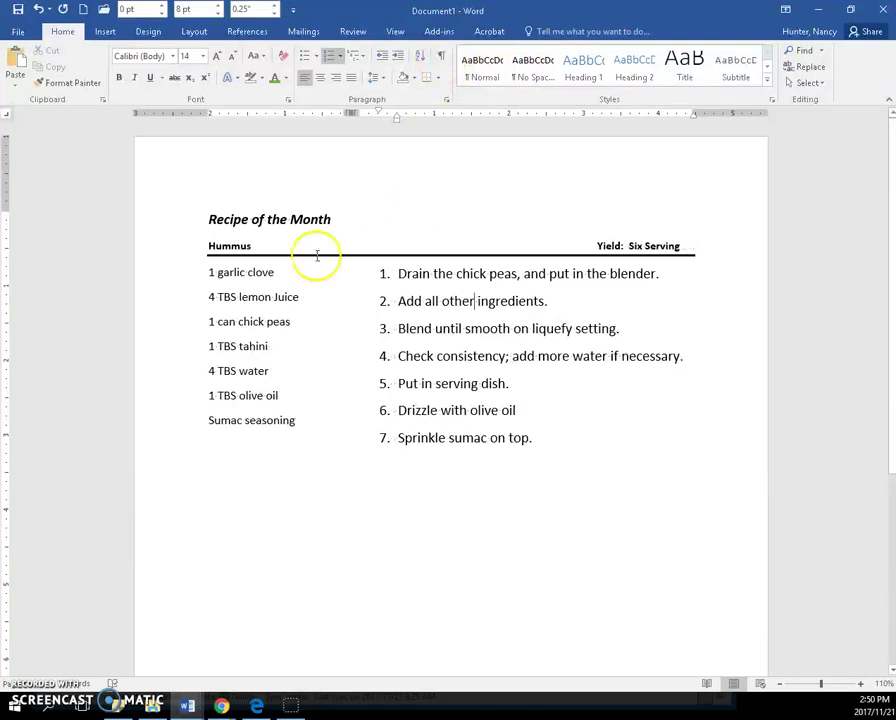